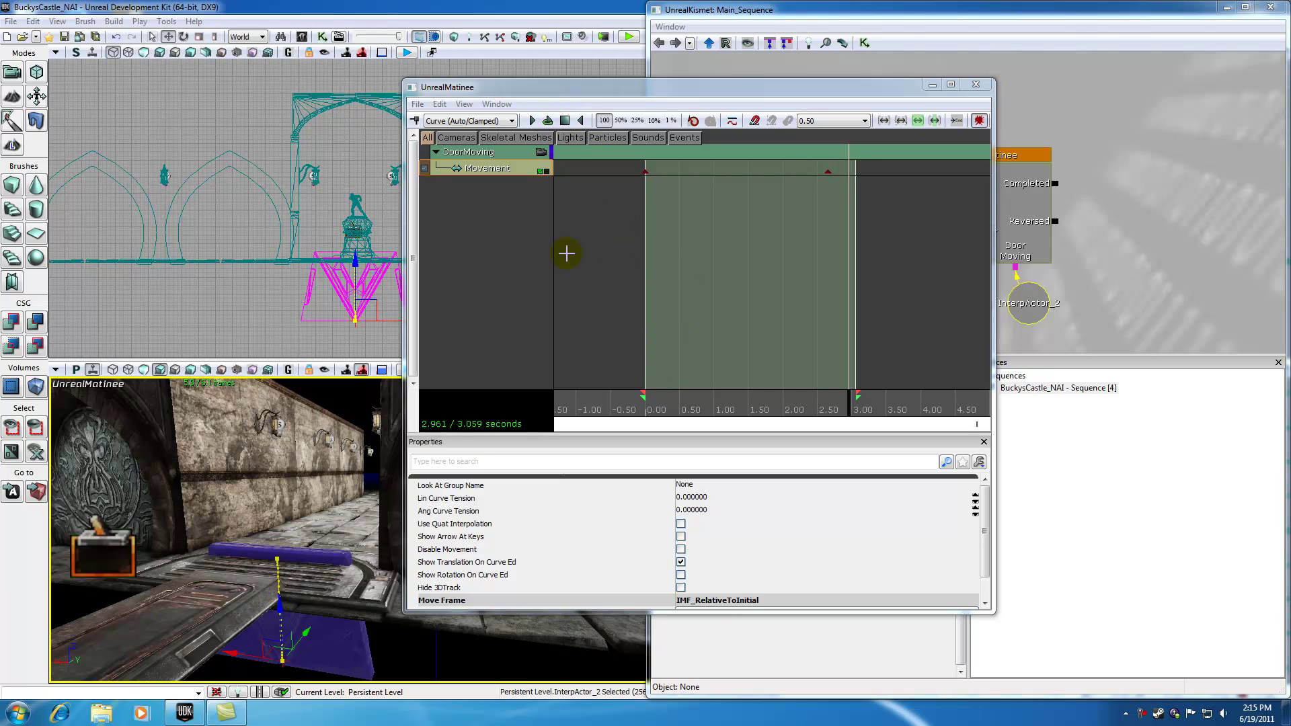
# Step: Toggle the cameras-only track filter, then add a new Event track to DoorMoving
pyautogui.click(449, 138)
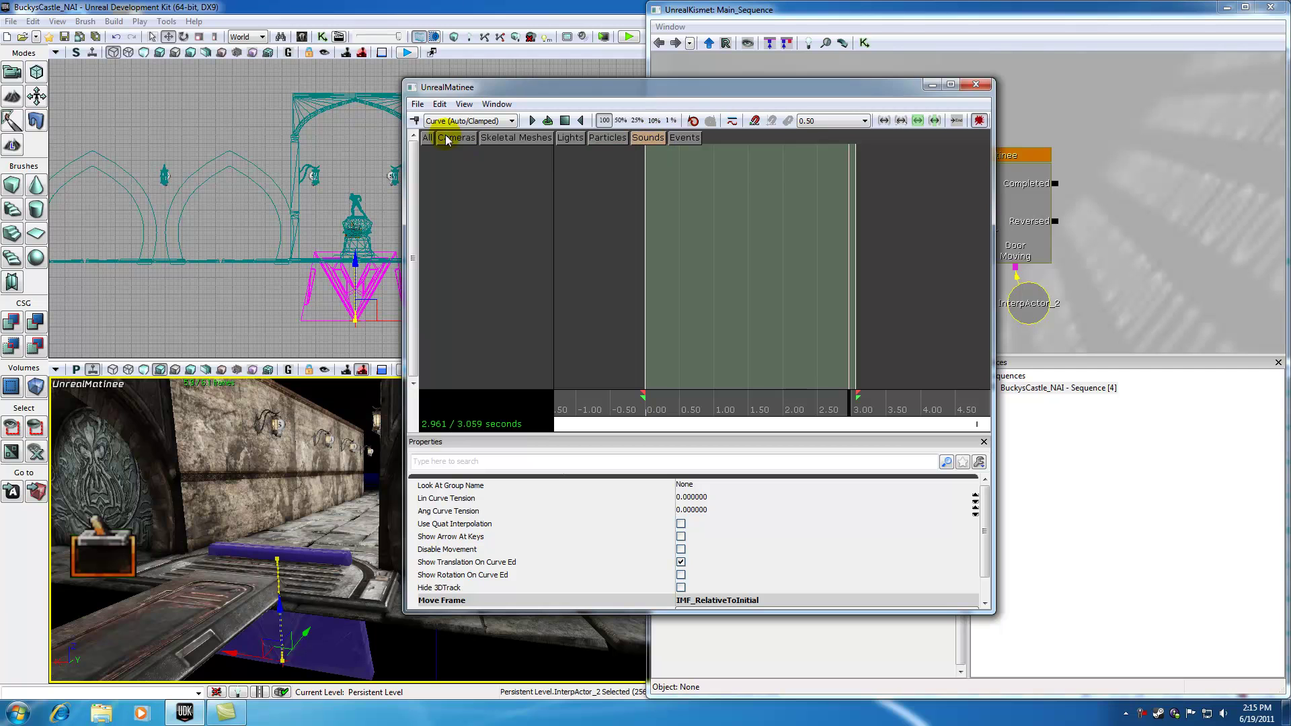
pyautogui.click(428, 138)
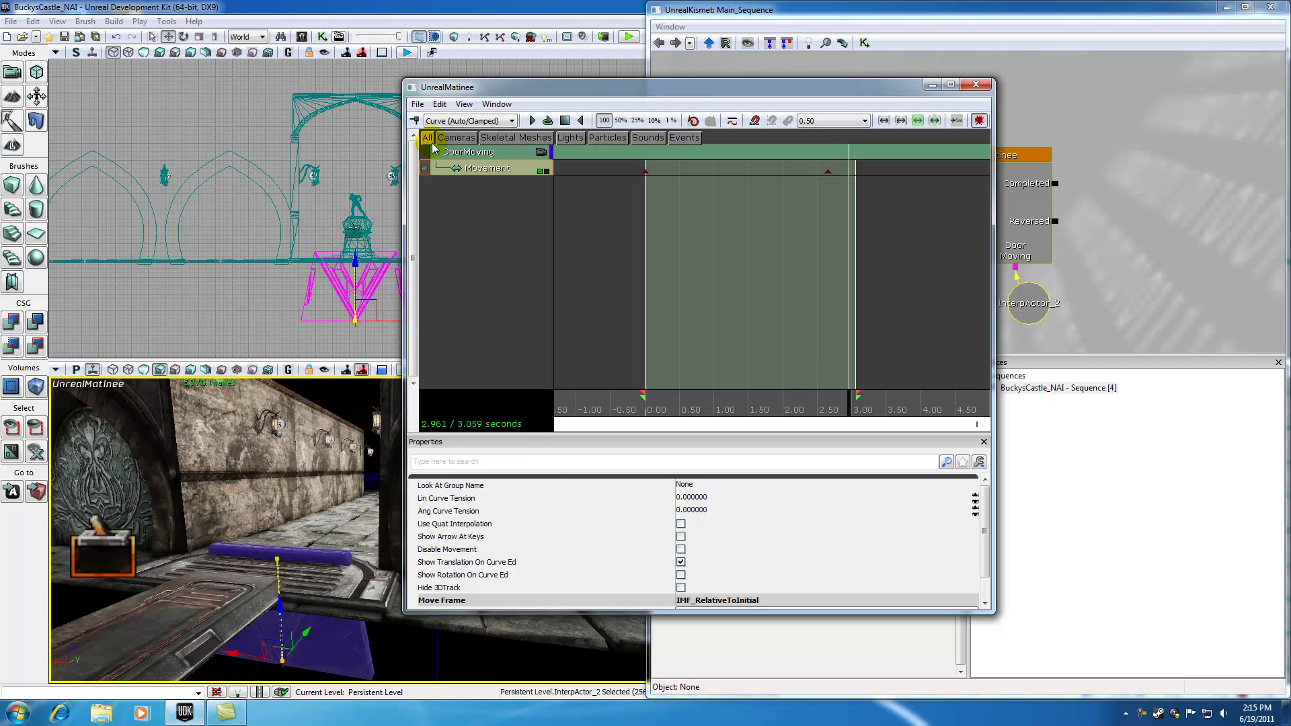
pyautogui.rightClick(475, 157)
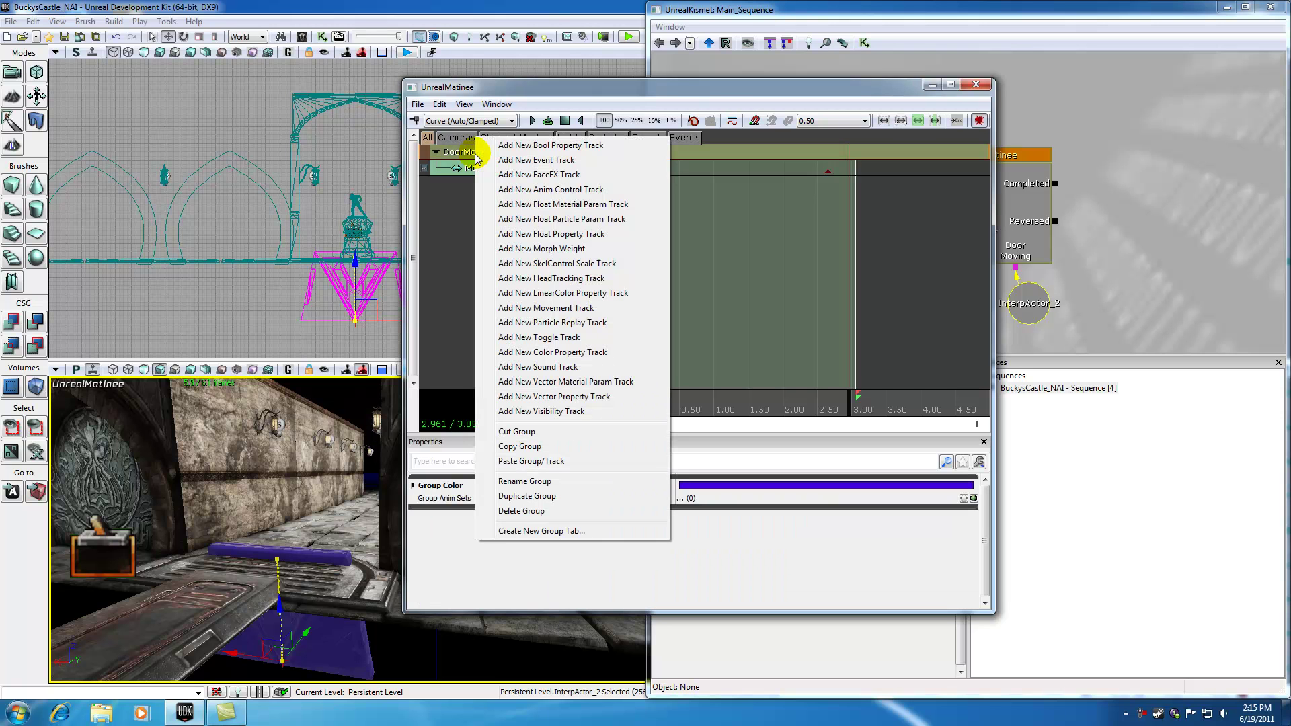
pyautogui.click(519, 161)
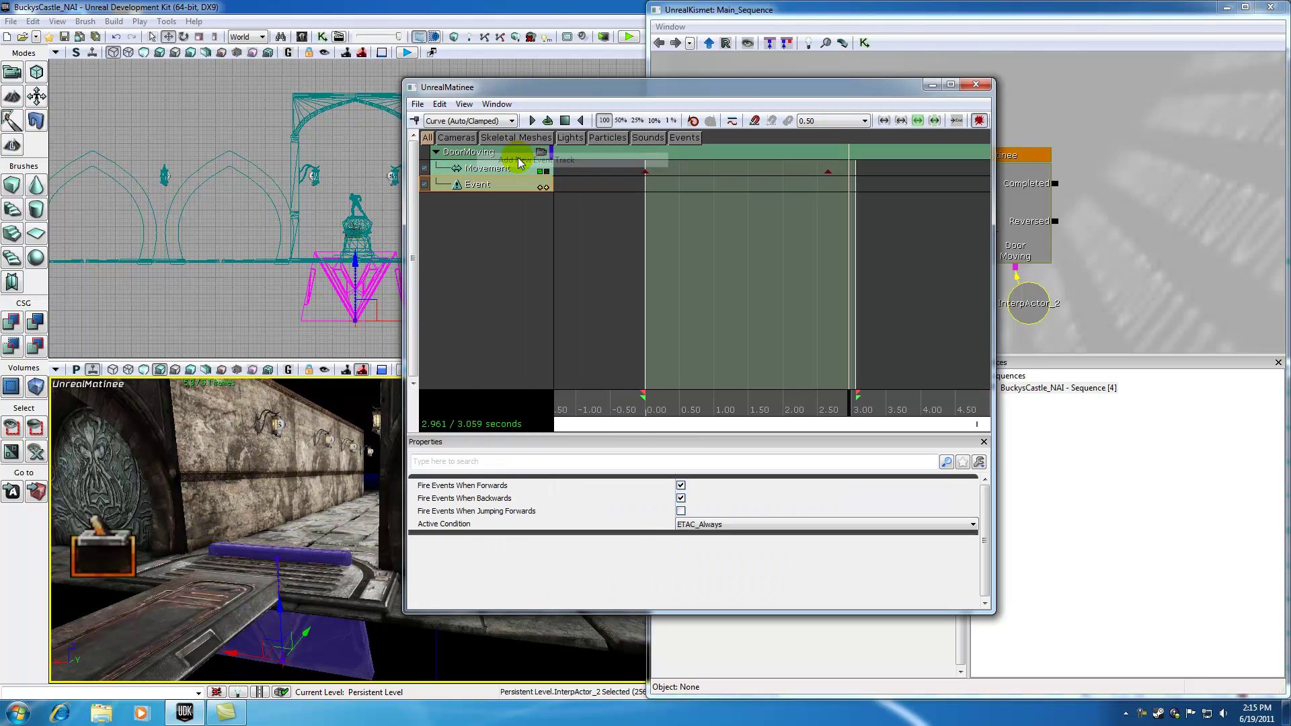
# Step: Cycle the camera, skeletal mesh and event track filters, then delete the Event track
pyautogui.click(463, 140)
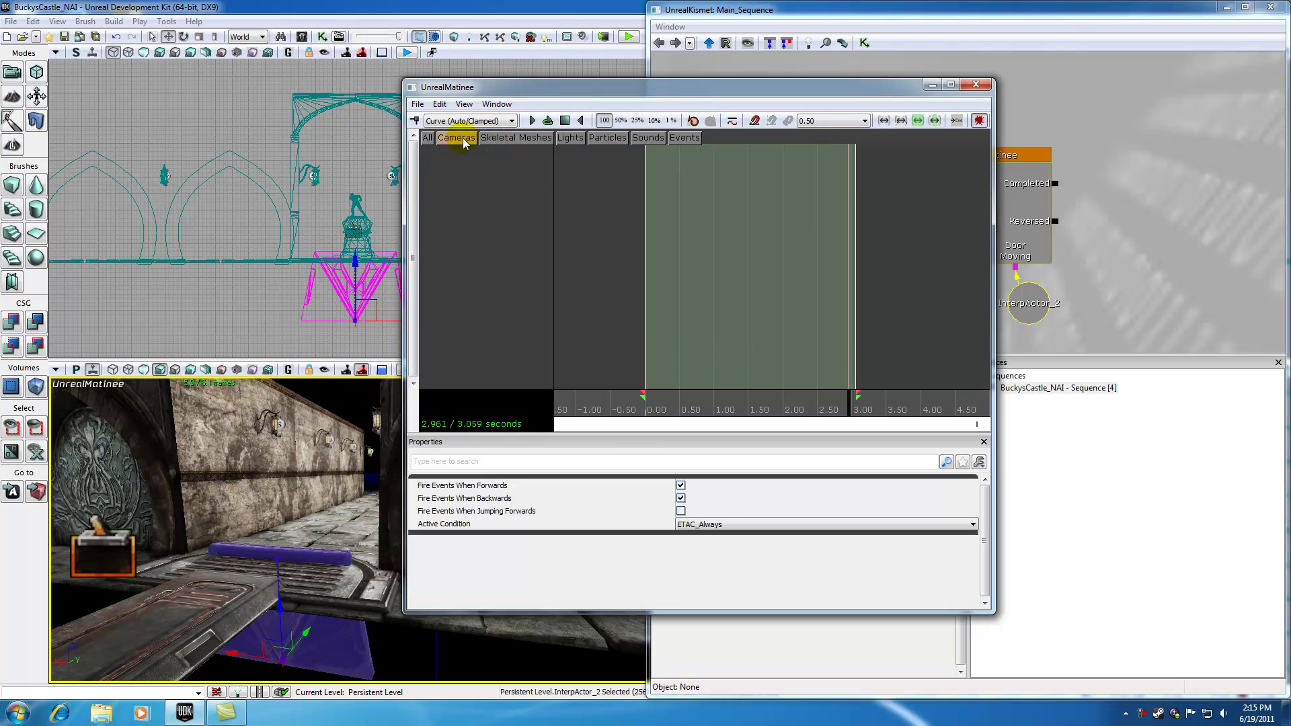
pyautogui.click(523, 138)
pyautogui.click(683, 138)
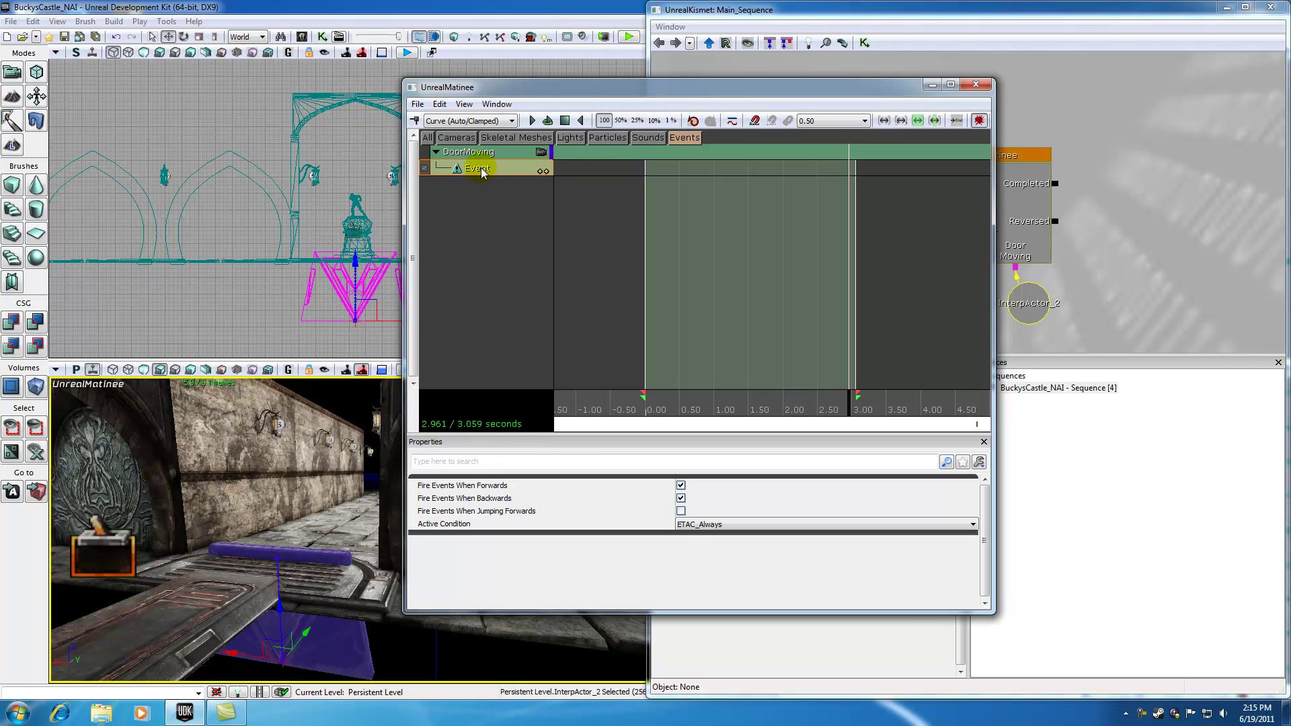
pyautogui.click(428, 138)
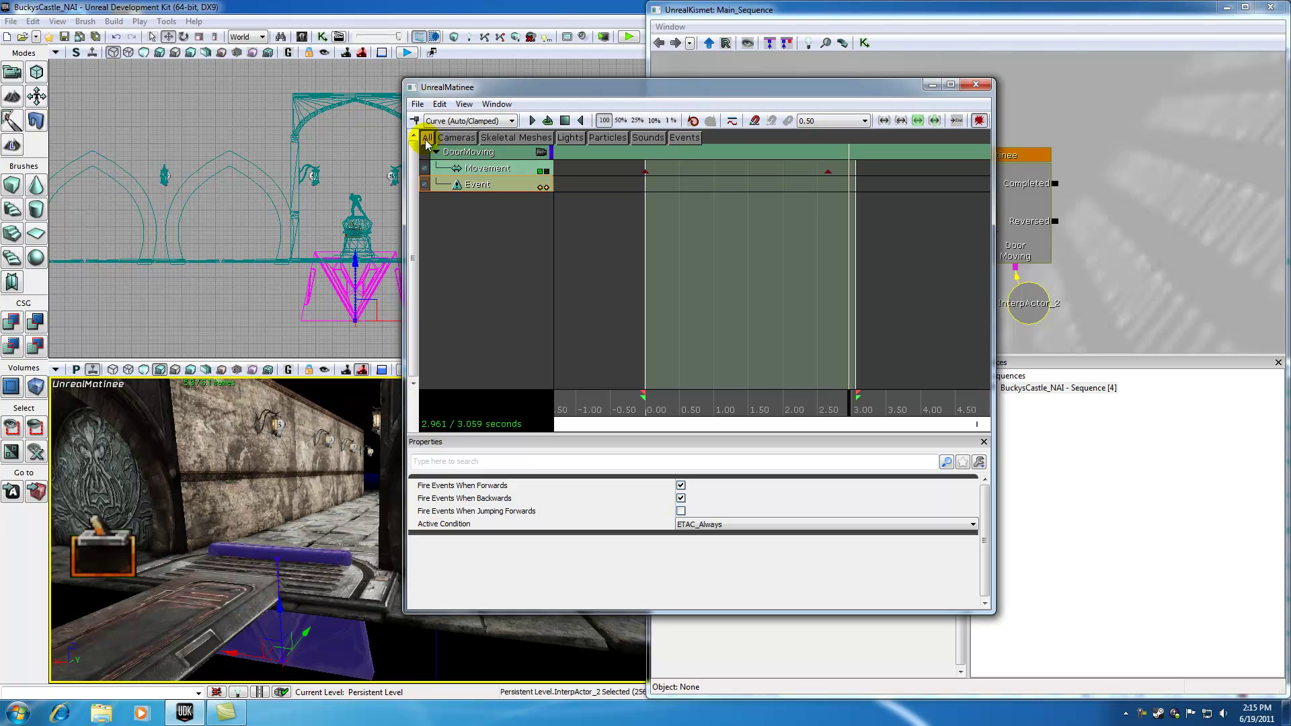
pyautogui.rightClick(482, 180)
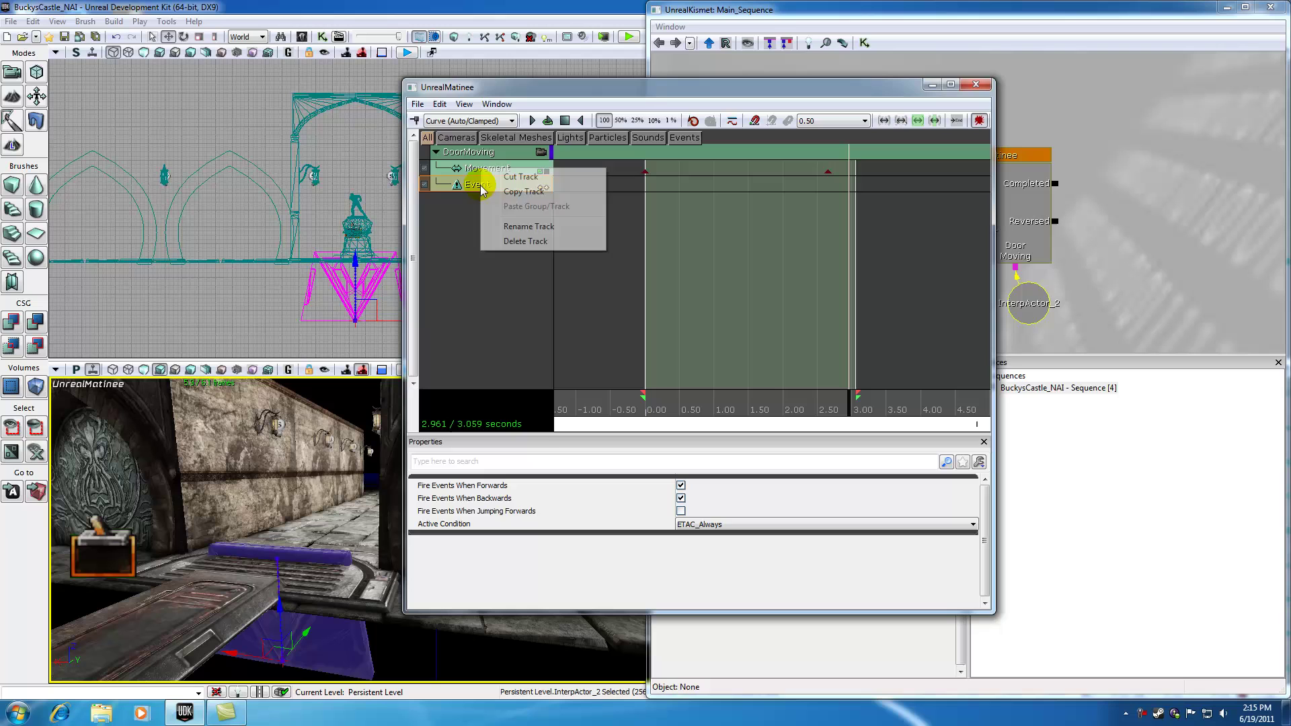
pyautogui.click(513, 241)
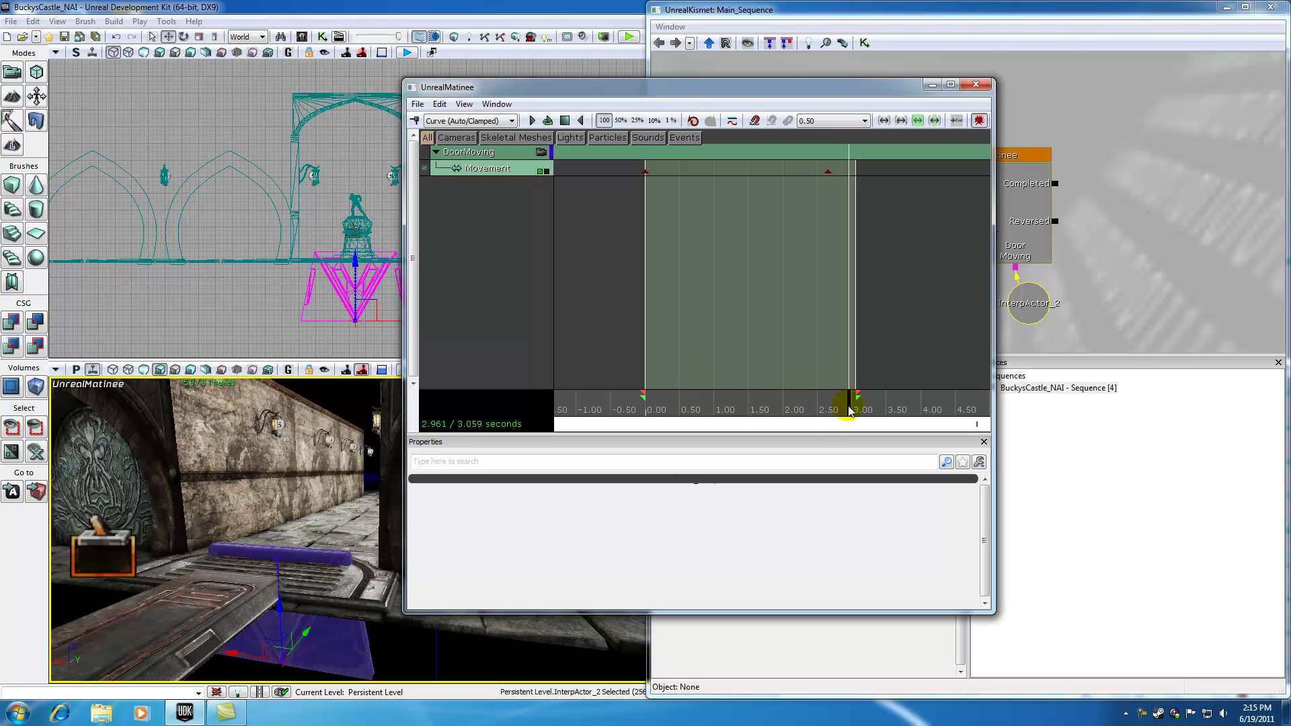
# Step: Scrub the preview from about 2.96 s back to roughly 0.6 s
pyautogui.moveTo(851, 404); pyautogui.dragTo(696, 401)
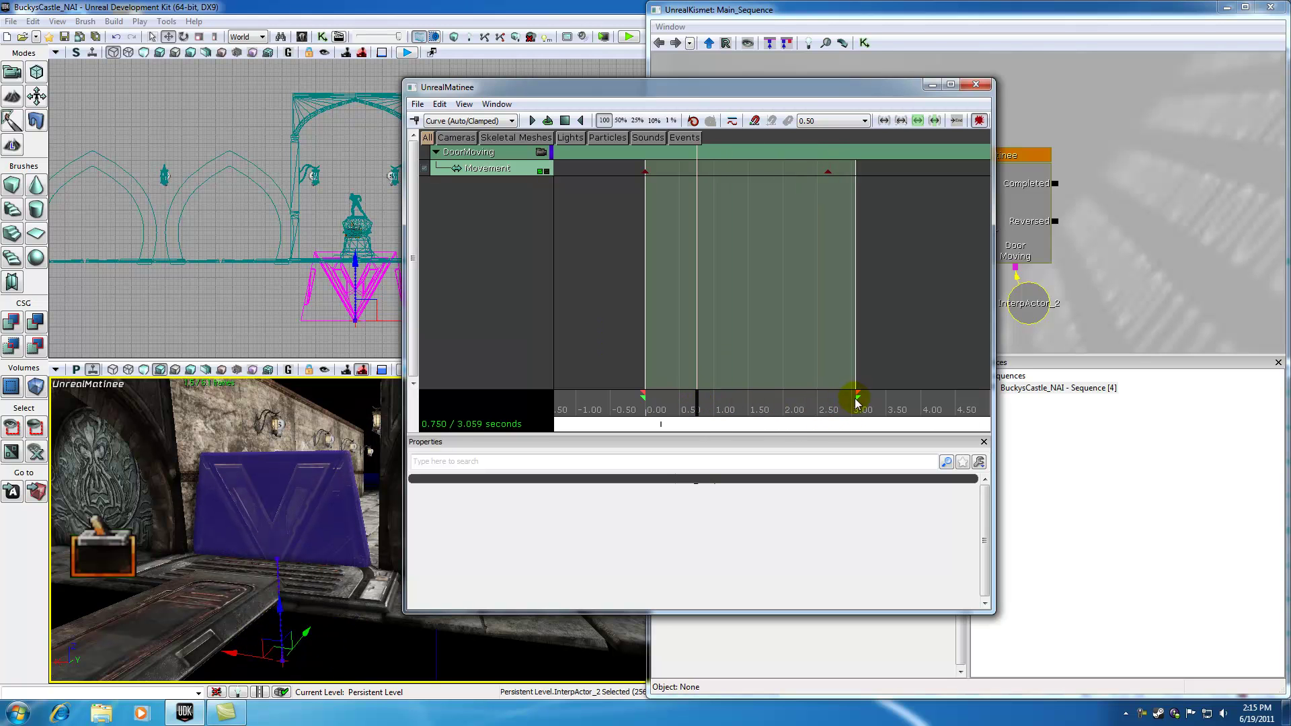
pyautogui.moveTo(837, 397); pyautogui.dragTo(707, 408)
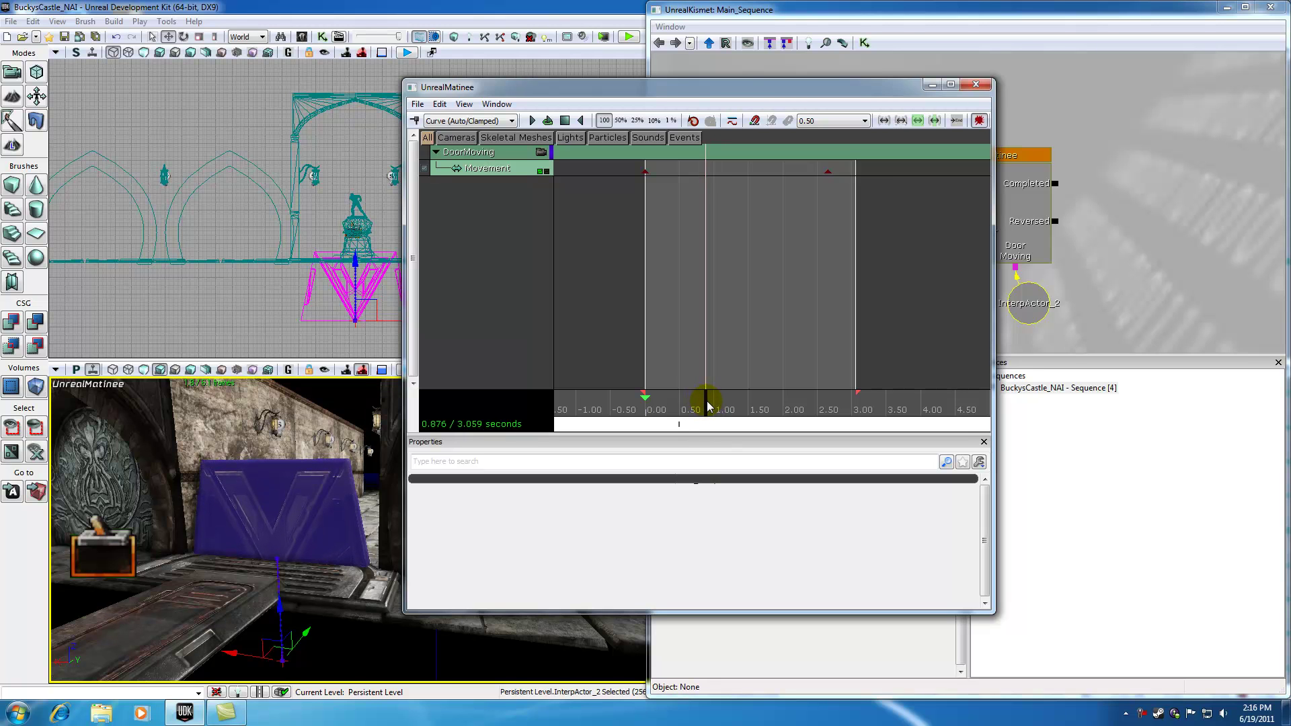
pyautogui.moveTo(707, 406)
pyautogui.mouseDown()
pyautogui.moveTo(798, 405)
pyautogui.moveTo(689, 409)
pyautogui.mouseUp()
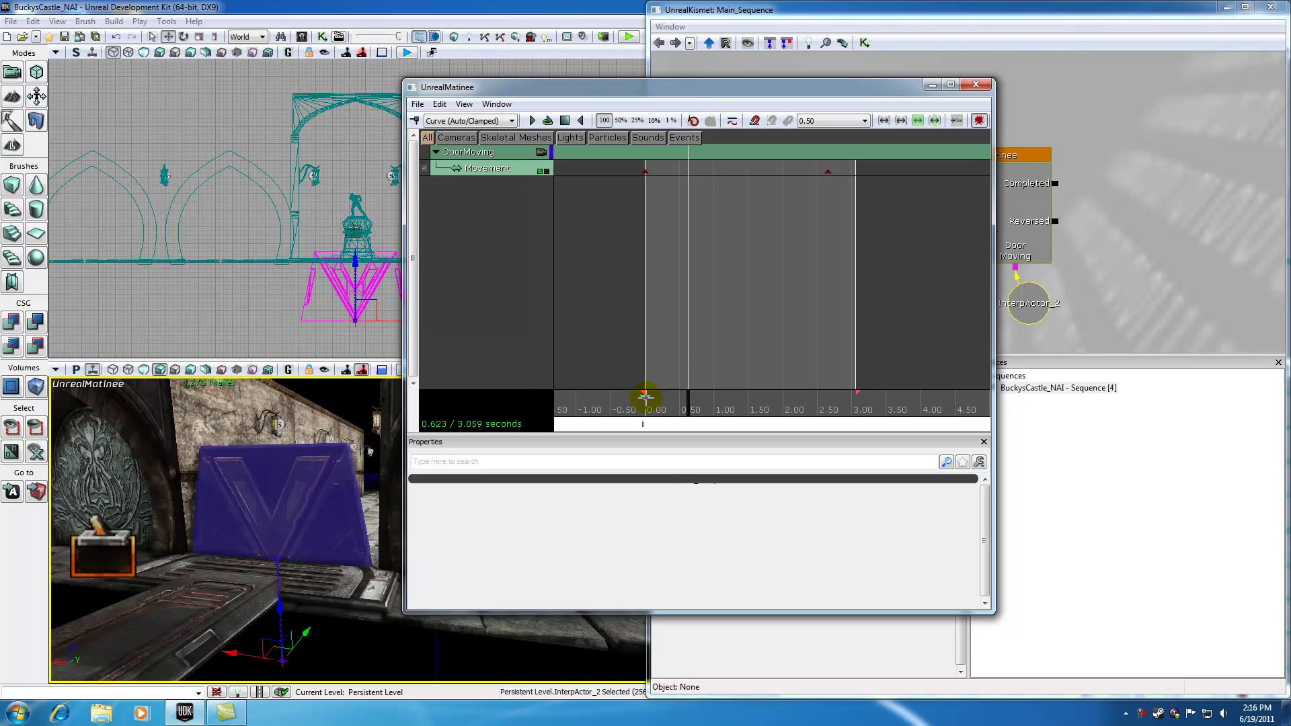
pyautogui.moveTo(657, 397); pyautogui.dragTo(774, 398)
pyautogui.moveTo(660, 397); pyautogui.dragTo(707, 402)
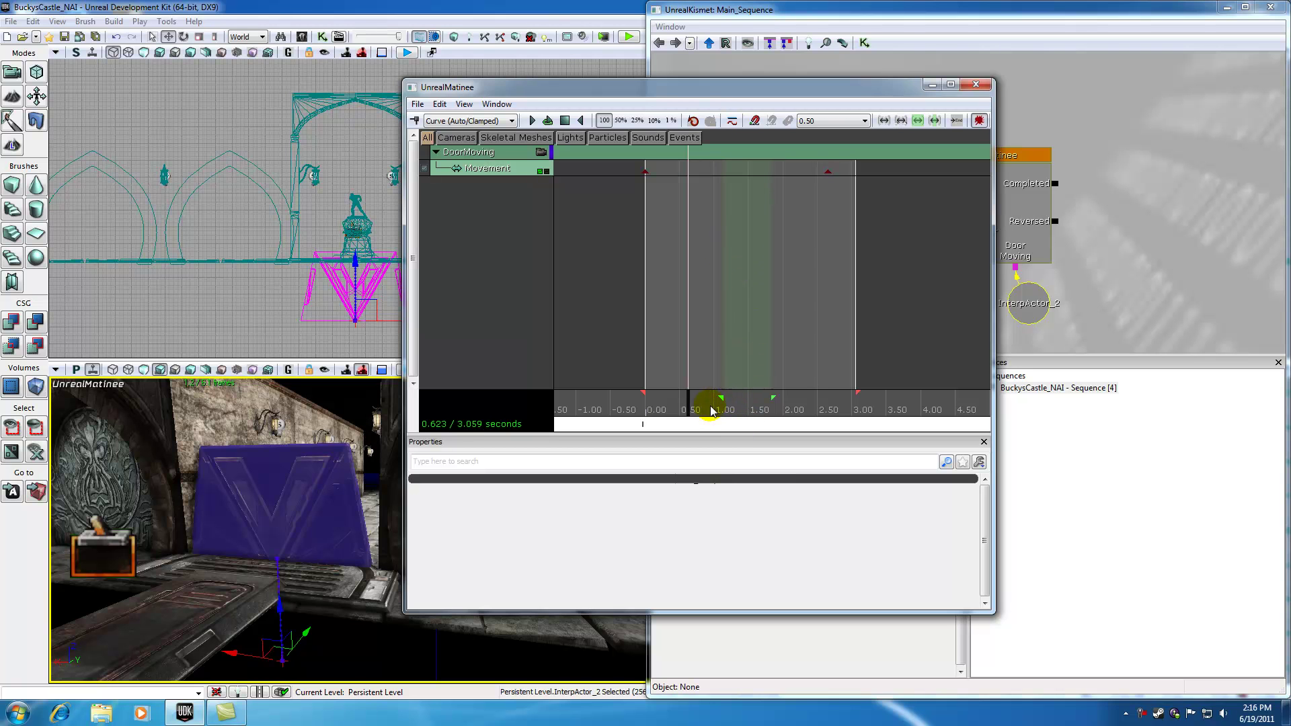
pyautogui.moveTo(689, 403); pyautogui.dragTo(659, 390)
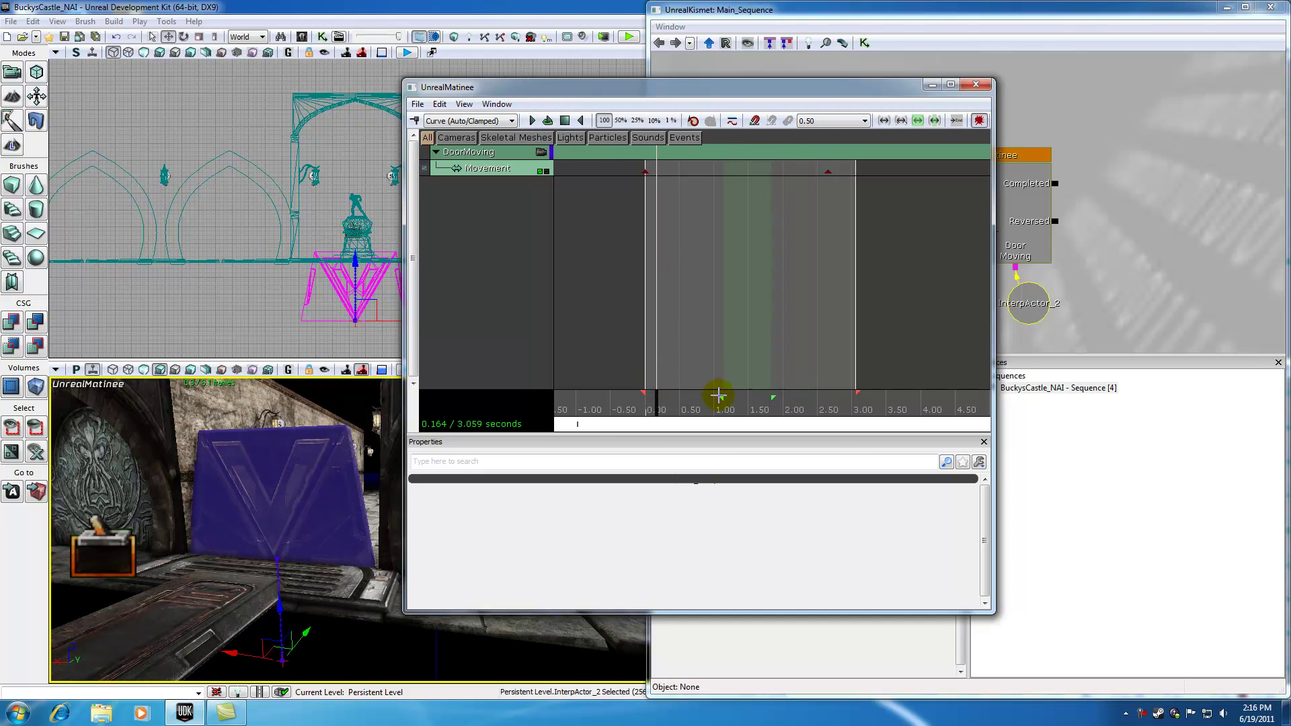
pyautogui.moveTo(720, 396); pyautogui.dragTo(678, 397)
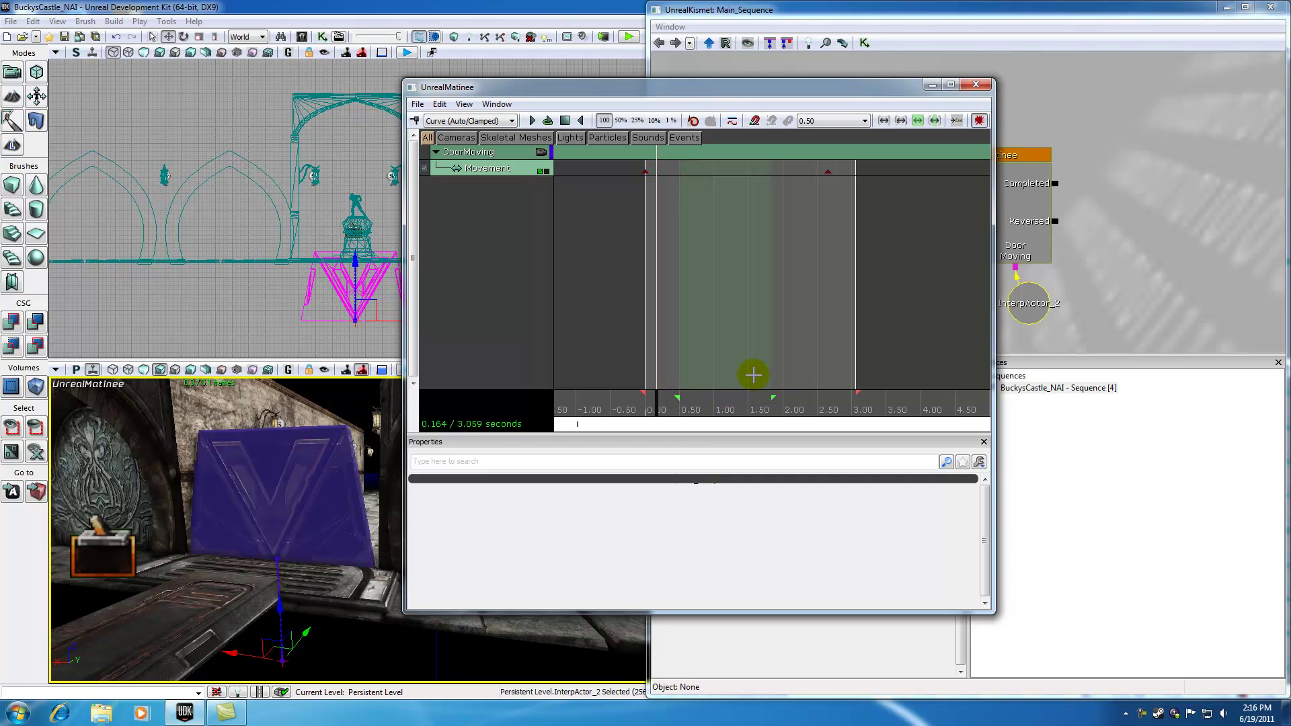
pyautogui.moveTo(692, 399); pyautogui.dragTo(699, 398)
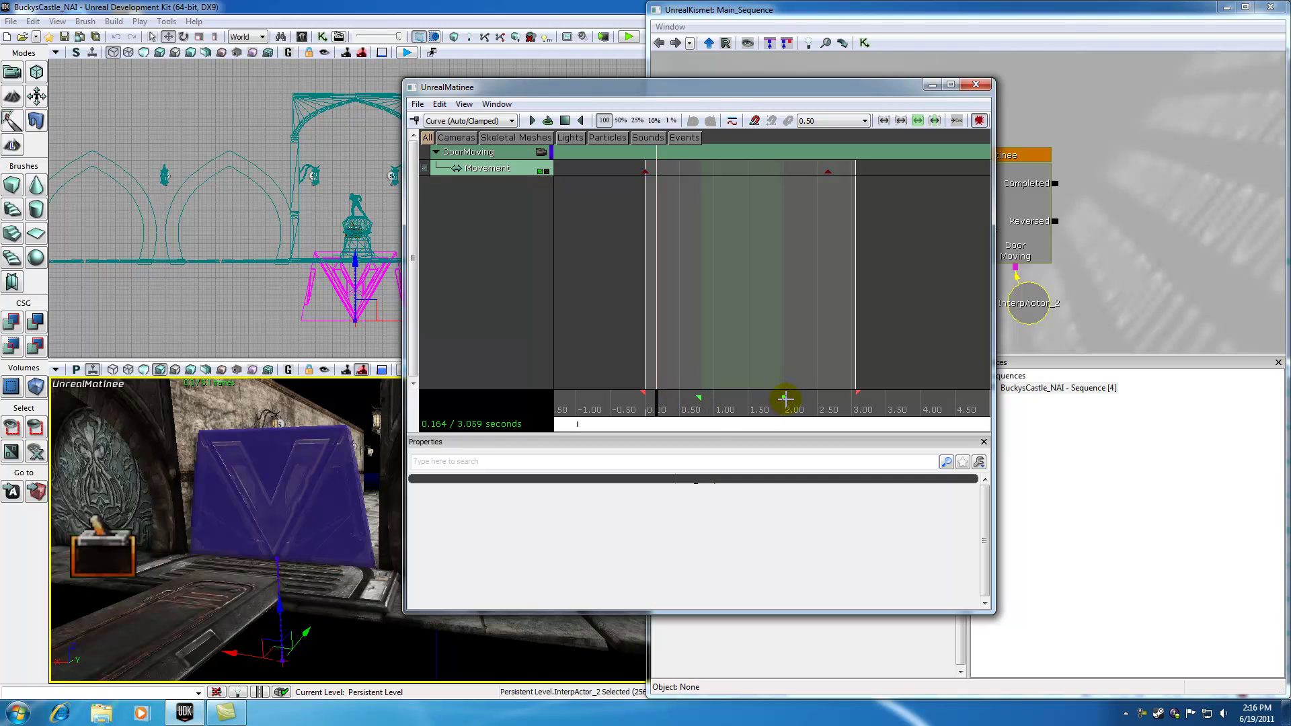
pyautogui.click(548, 121)
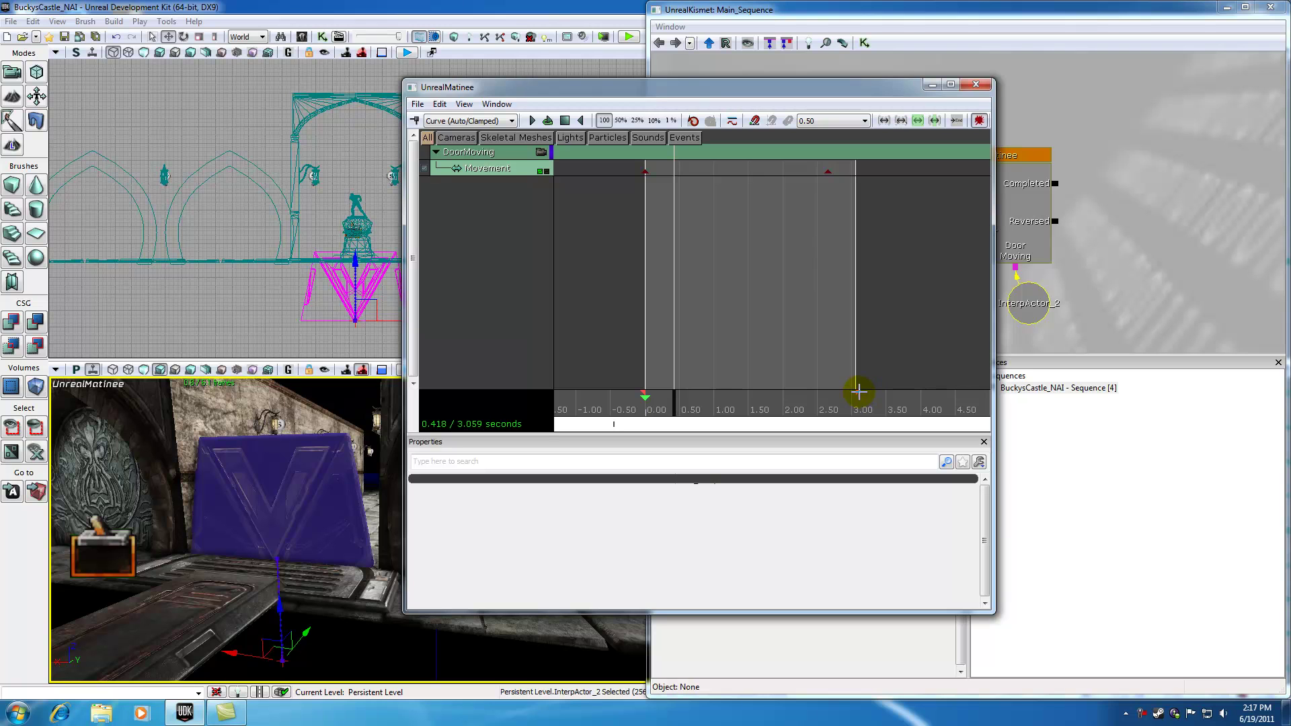
# Step: Push the sequence end past 3 seconds and preview the door sliding open
pyautogui.moveTo(859, 392)
pyautogui.mouseDown()
pyautogui.moveTo(844, 392)
pyautogui.moveTo(919, 393)
pyautogui.mouseUp()
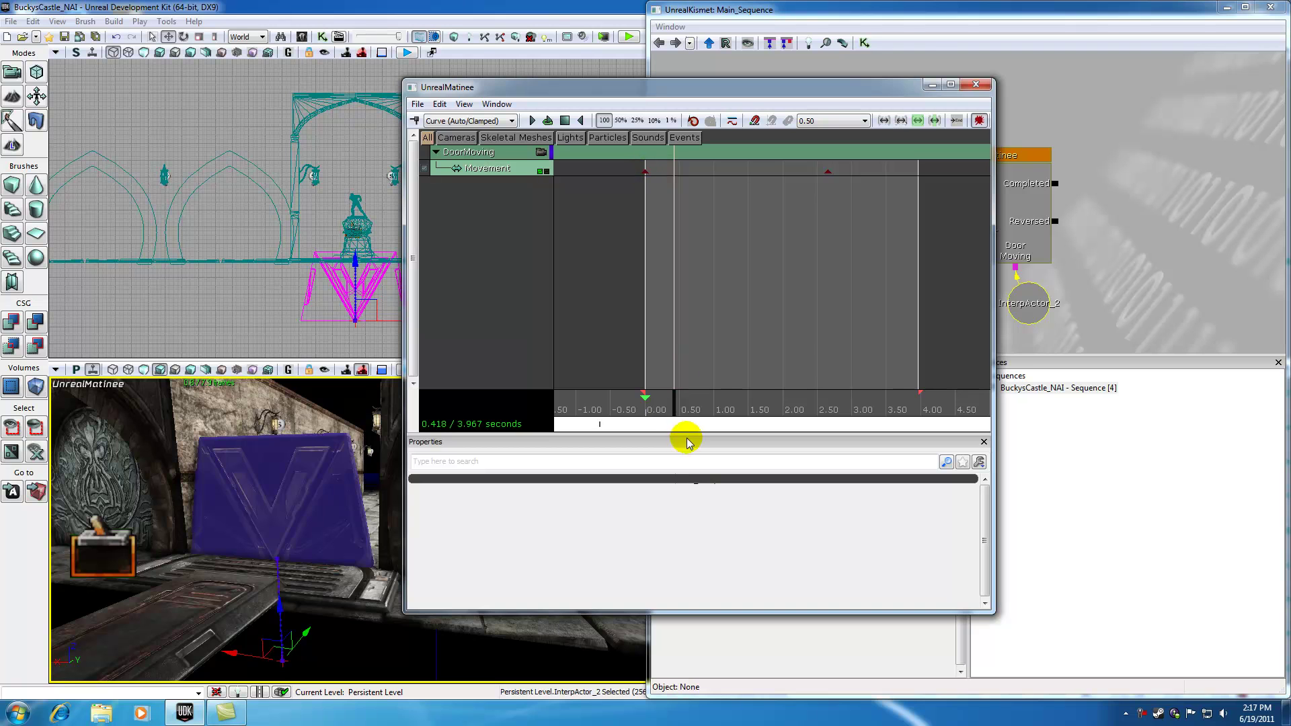
pyautogui.moveTo(672, 398); pyautogui.dragTo(651, 380)
pyautogui.moveTo(666, 87); pyautogui.dragTo(633, 91)
pyautogui.moveTo(641, 411); pyautogui.dragTo(907, 405)
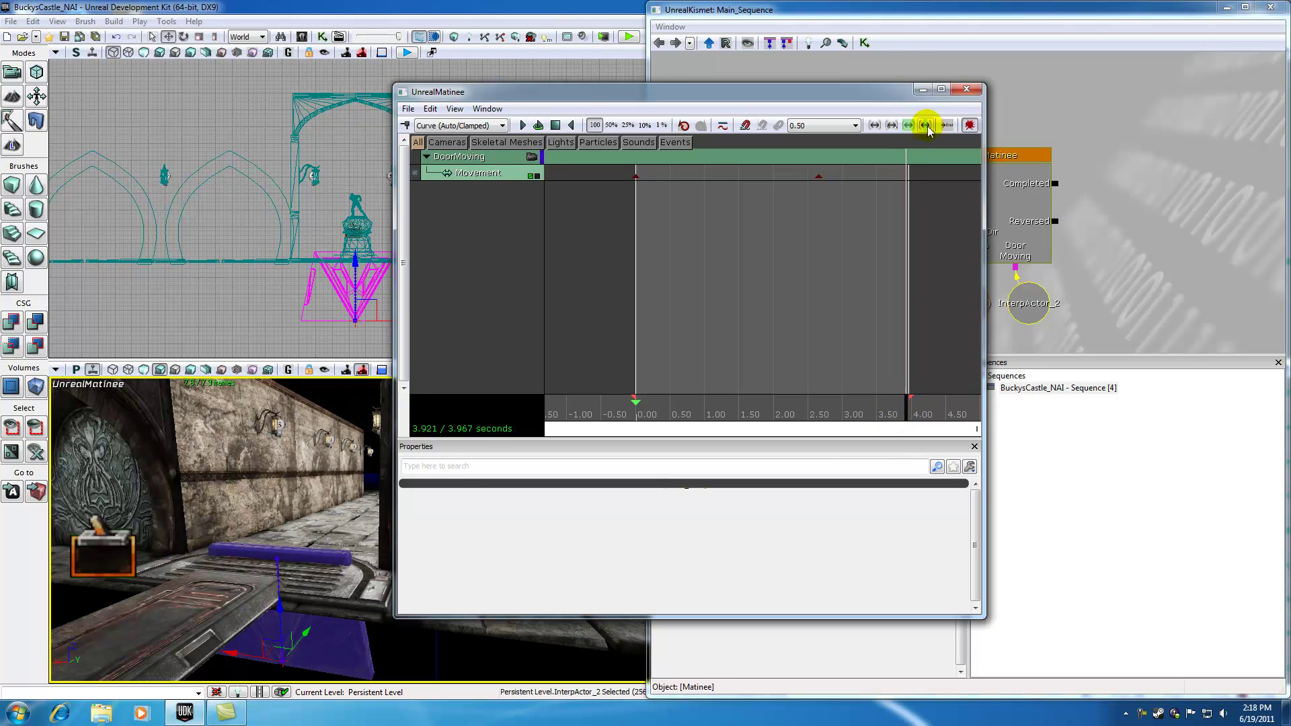
# Step: Try a link from the Matinee node's Completed output, then scrub back to about 1.4 s
pyautogui.moveTo(864, 93); pyautogui.dragTo(811, 103)
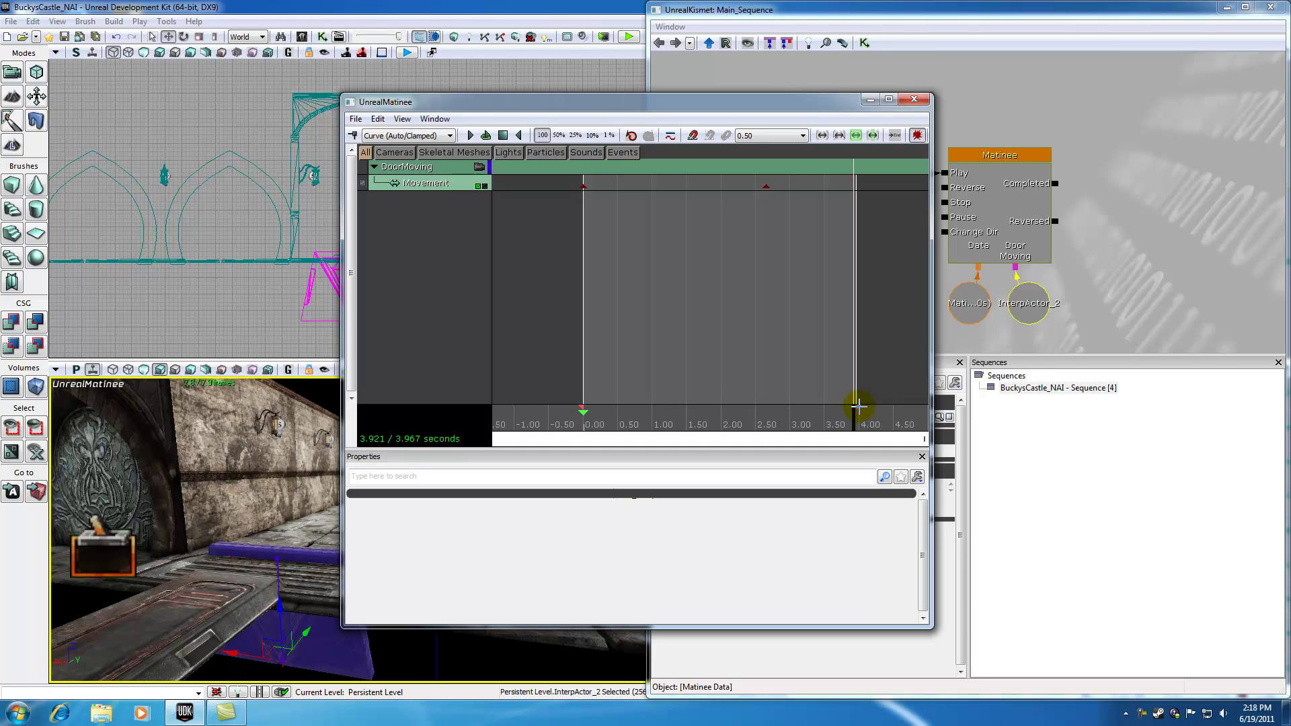
pyautogui.moveTo(1055, 189); pyautogui.dragTo(1053, 140)
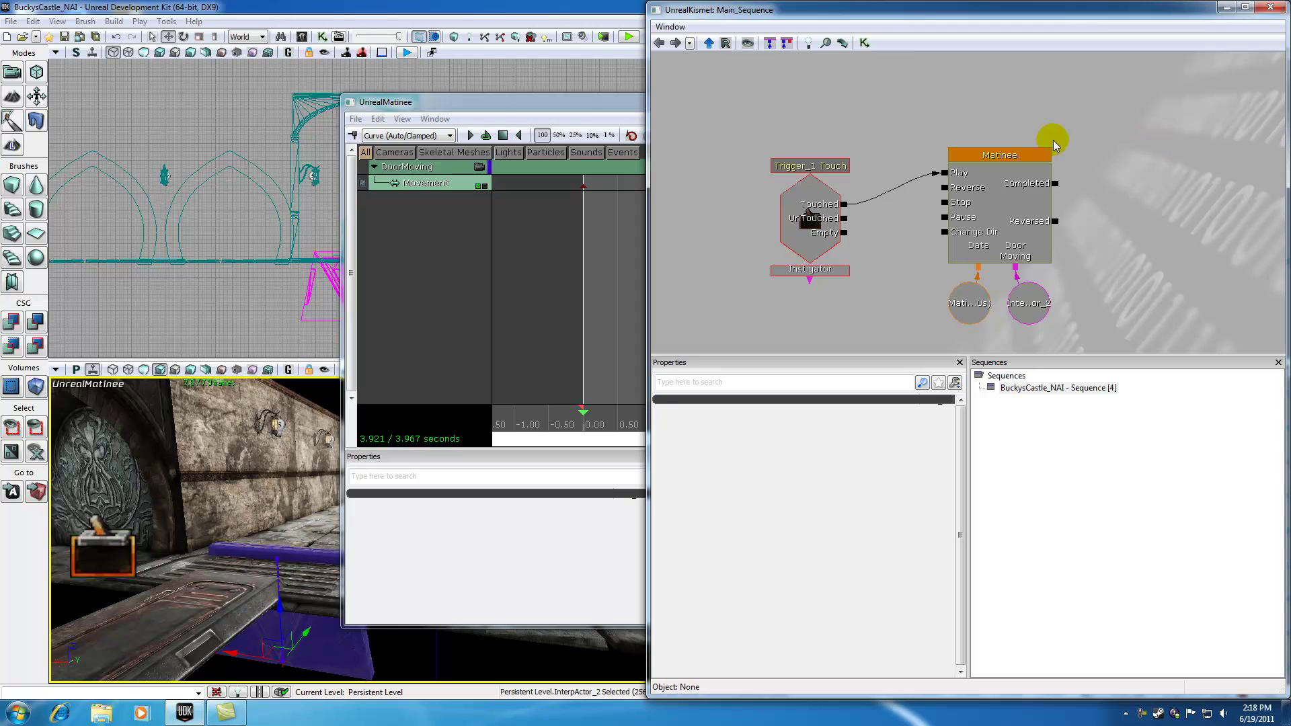
pyautogui.click(568, 104)
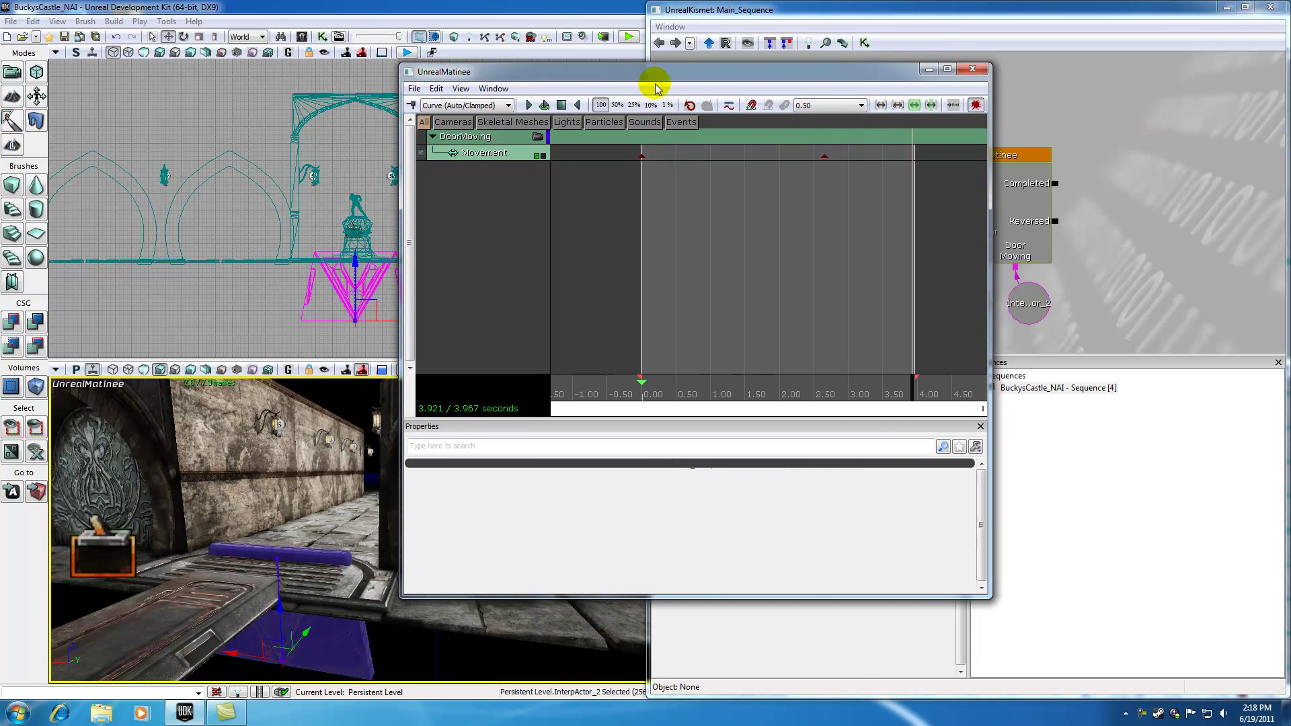
pyautogui.moveTo(911, 389); pyautogui.dragTo(724, 356)
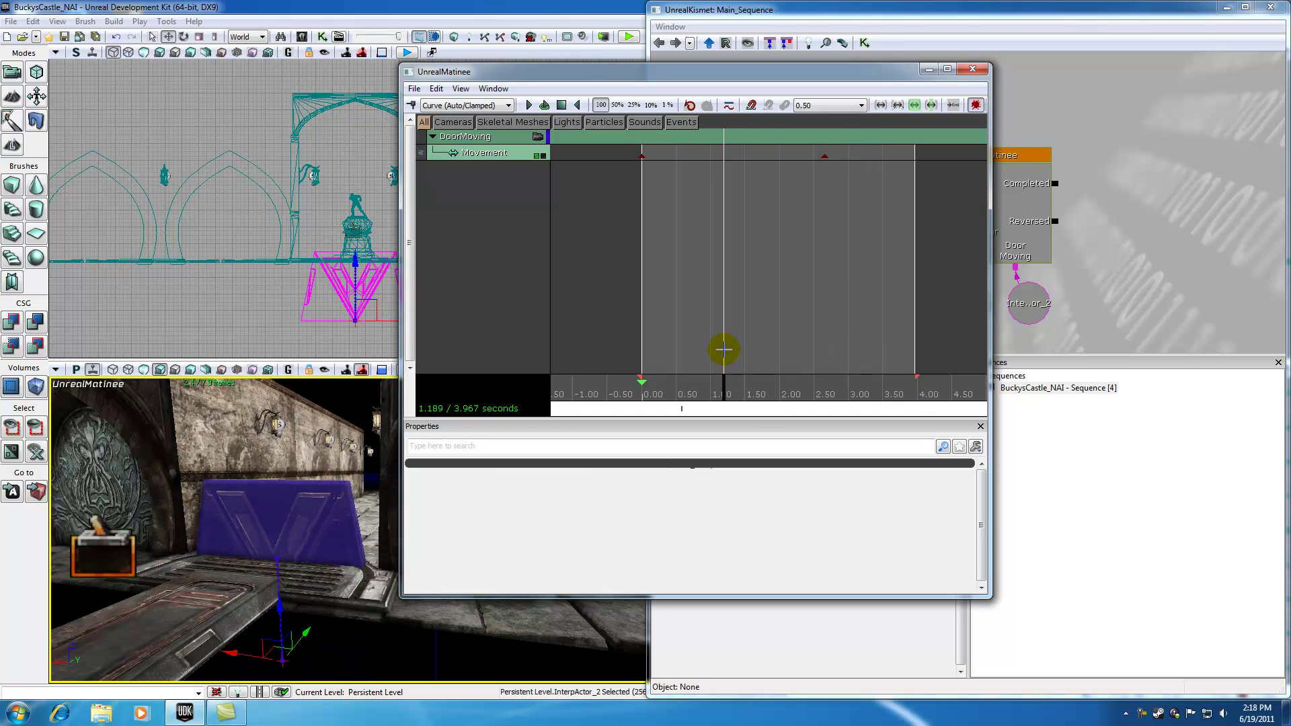
# Step: Inspect both Movement keys and extend the sequence to about 4.3 seconds
pyautogui.click(715, 385)
pyautogui.click(641, 155)
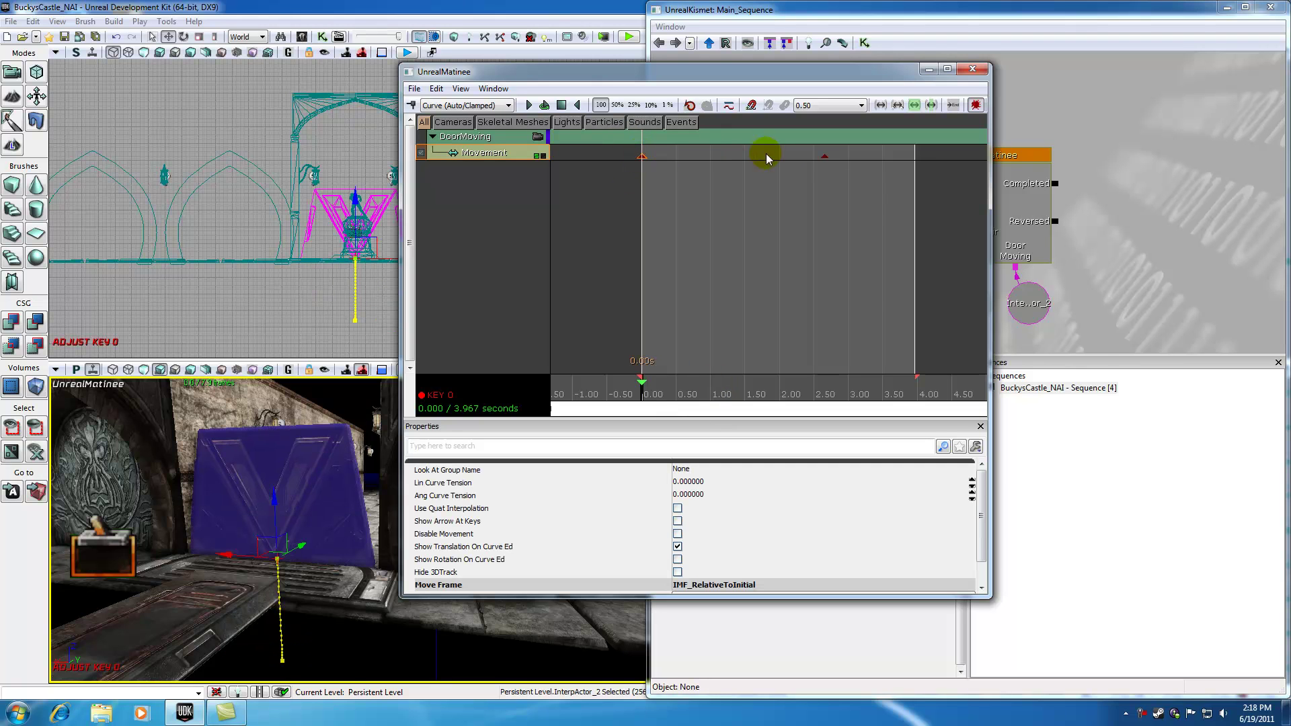
pyautogui.click(824, 156)
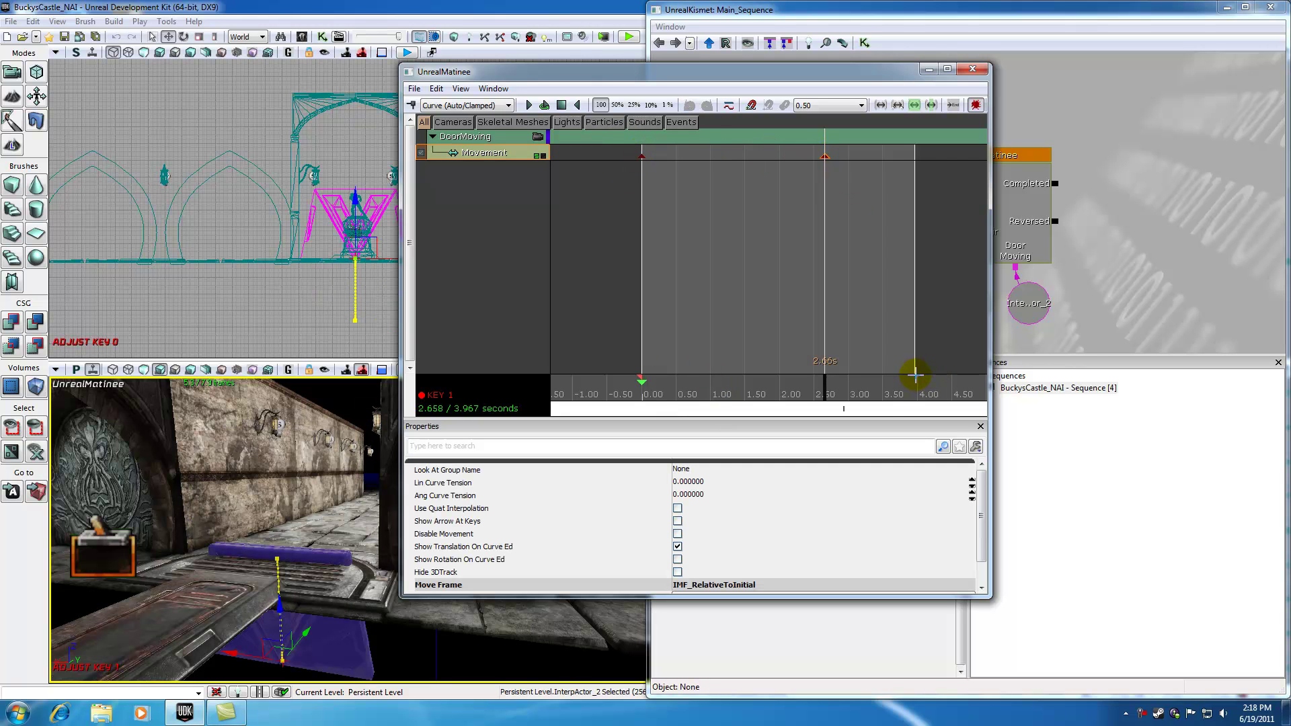
pyautogui.moveTo(915, 374)
pyautogui.mouseDown()
pyautogui.moveTo(960, 377)
pyautogui.moveTo(874, 378)
pyautogui.moveTo(951, 380)
pyautogui.mouseUp()
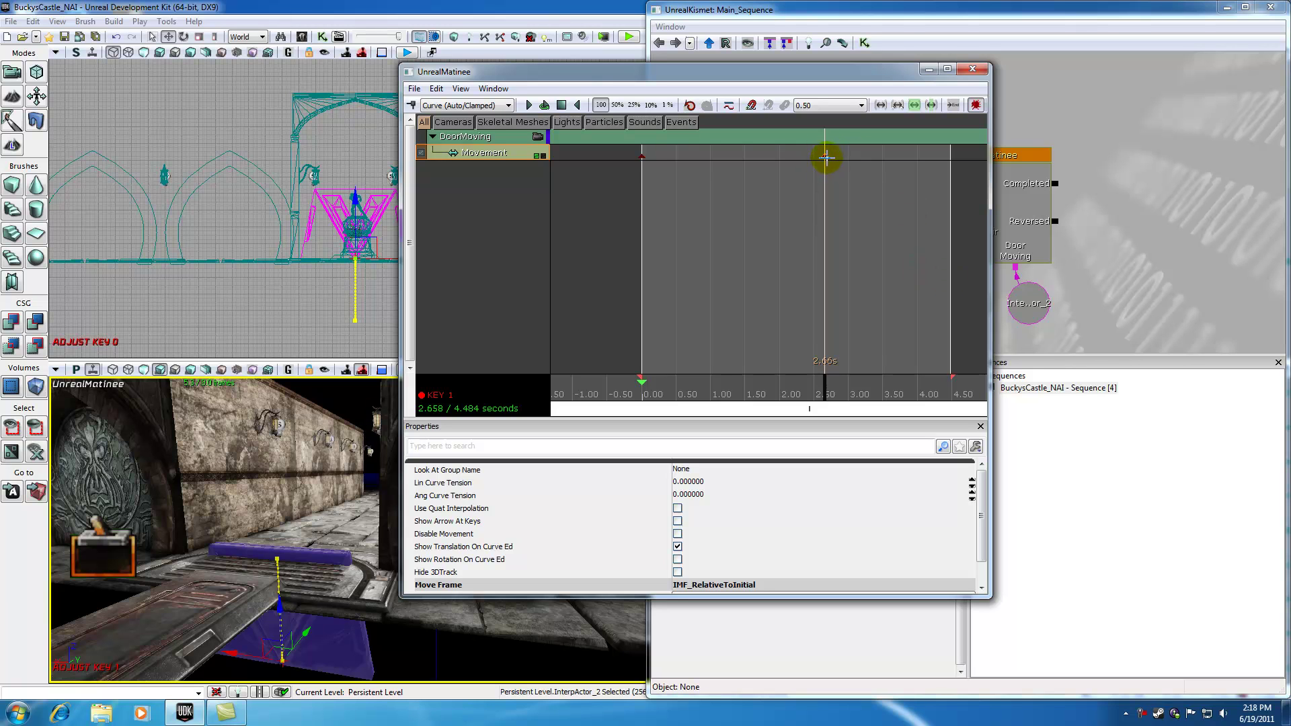
# Step: Check key 0 at 0.00 s and preview the door moving to about 2.67 s
pyautogui.click(642, 156)
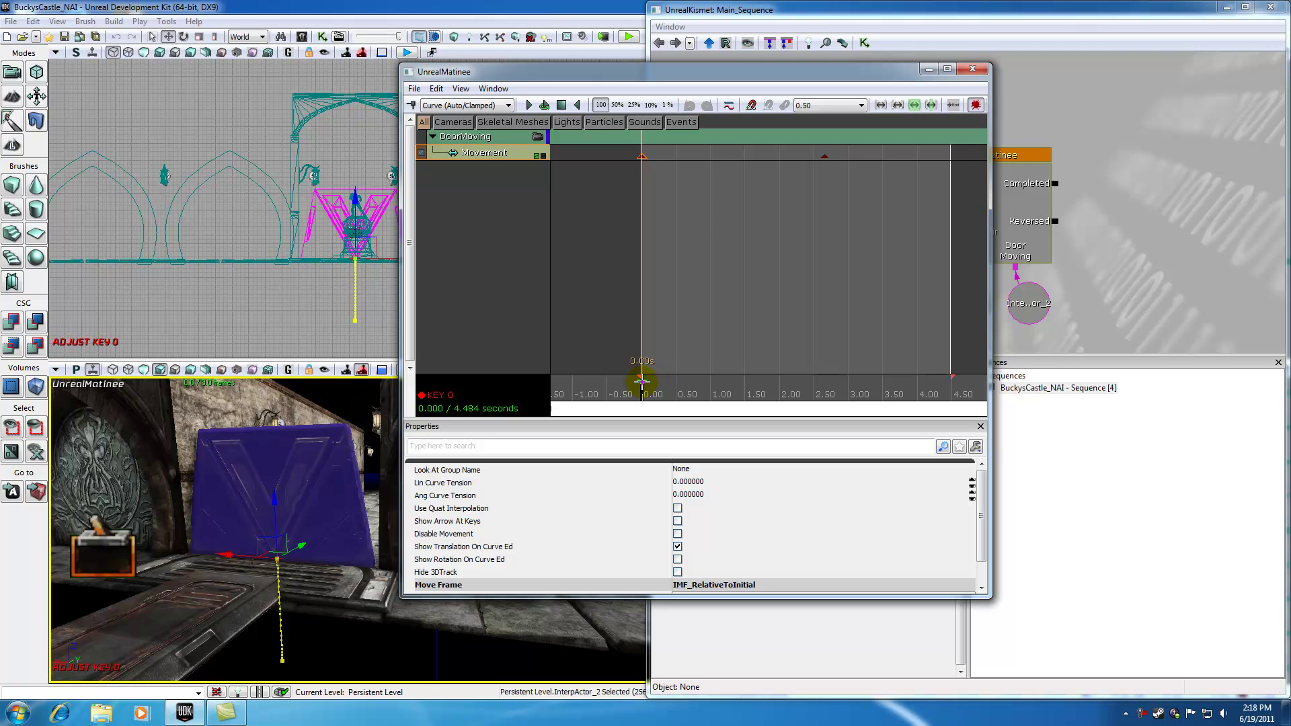
pyautogui.click(651, 382)
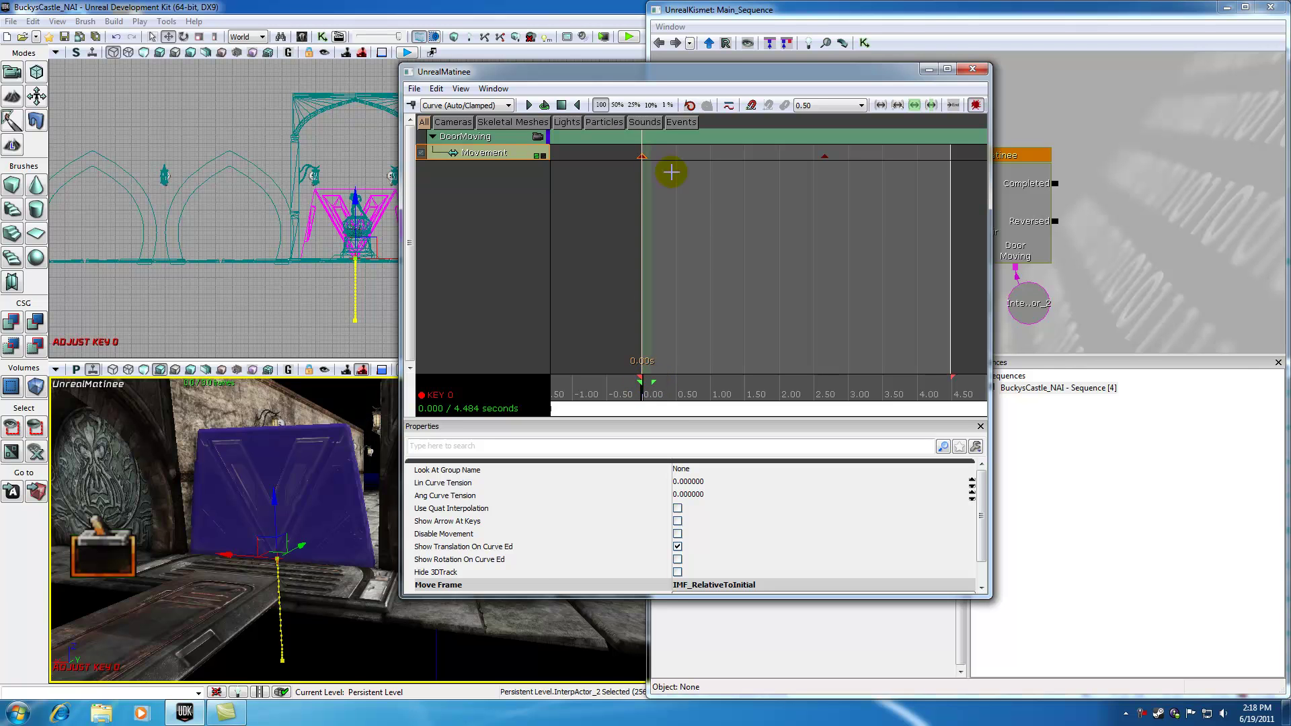
pyautogui.click(643, 395)
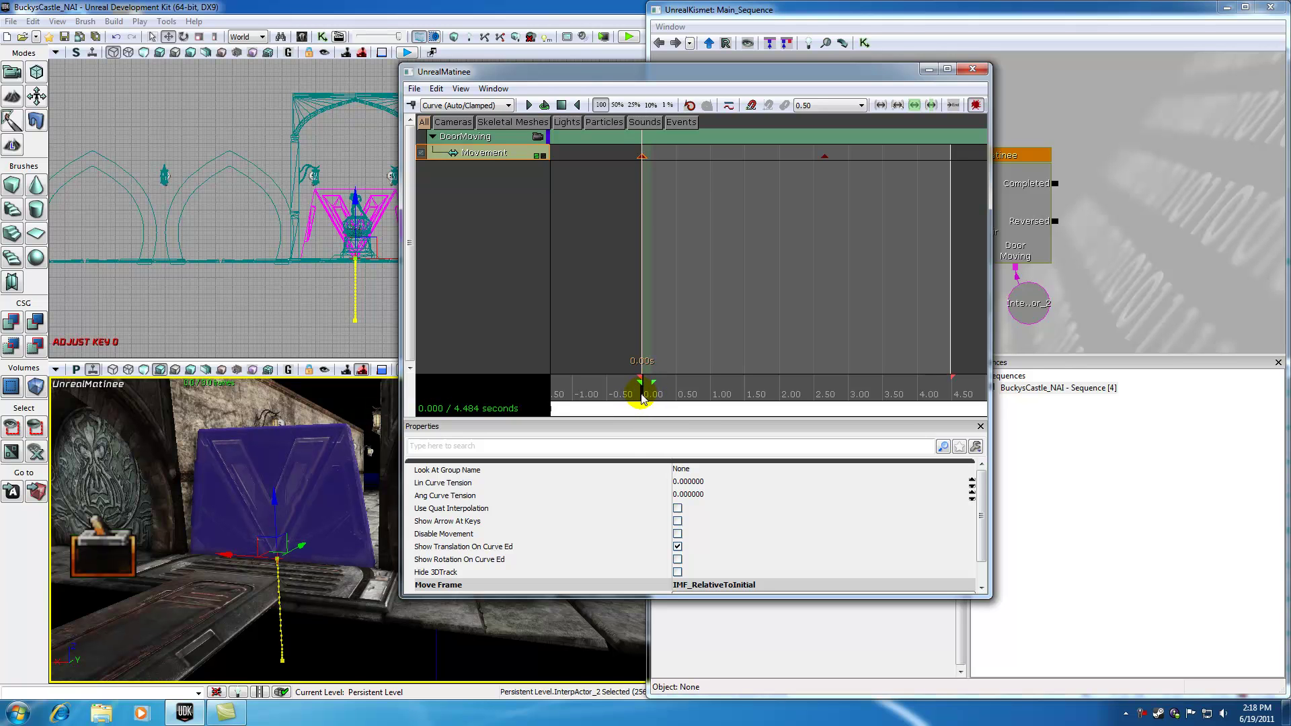
pyautogui.moveTo(640, 398); pyautogui.dragTo(827, 363)
# Step: Drag the second Movement key from 2.66 s later, toward about 2.94 s
pyautogui.keyDown('ctrl'); pyautogui.click(824, 157); pyautogui.keyUp('ctrl')
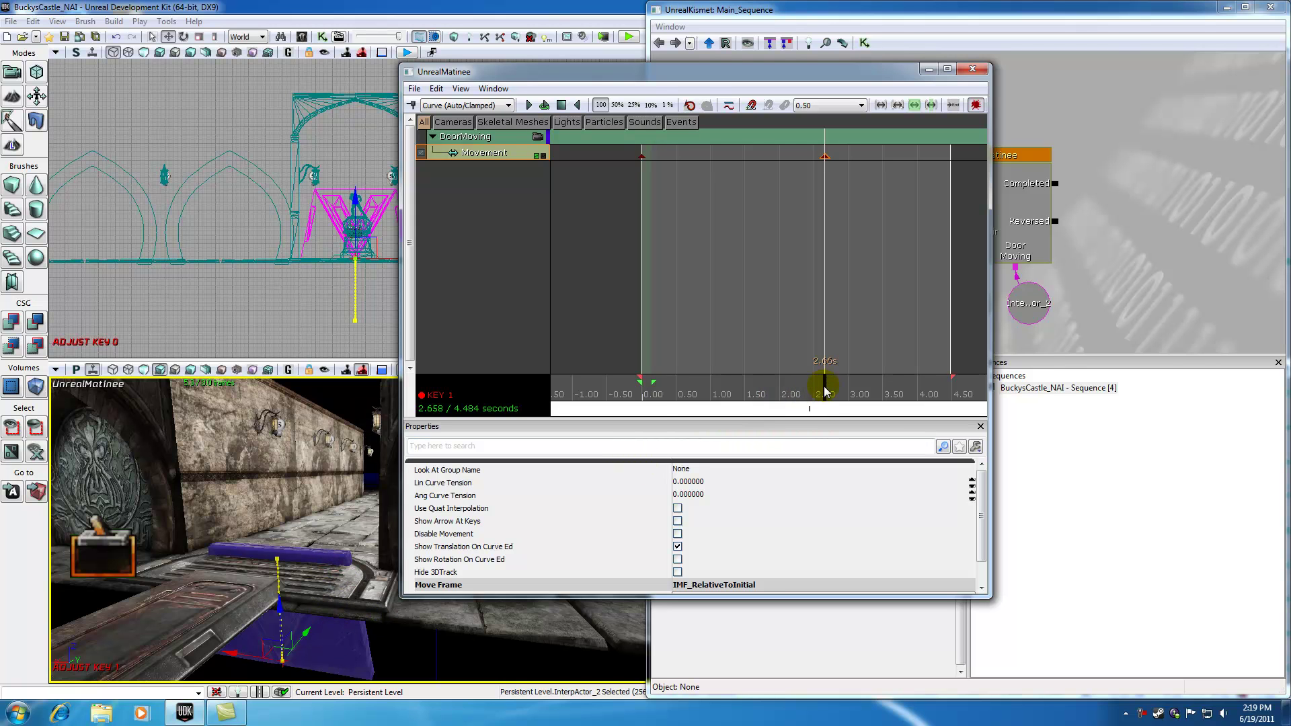
pyautogui.moveTo(822, 383); pyautogui.dragTo(751, 368)
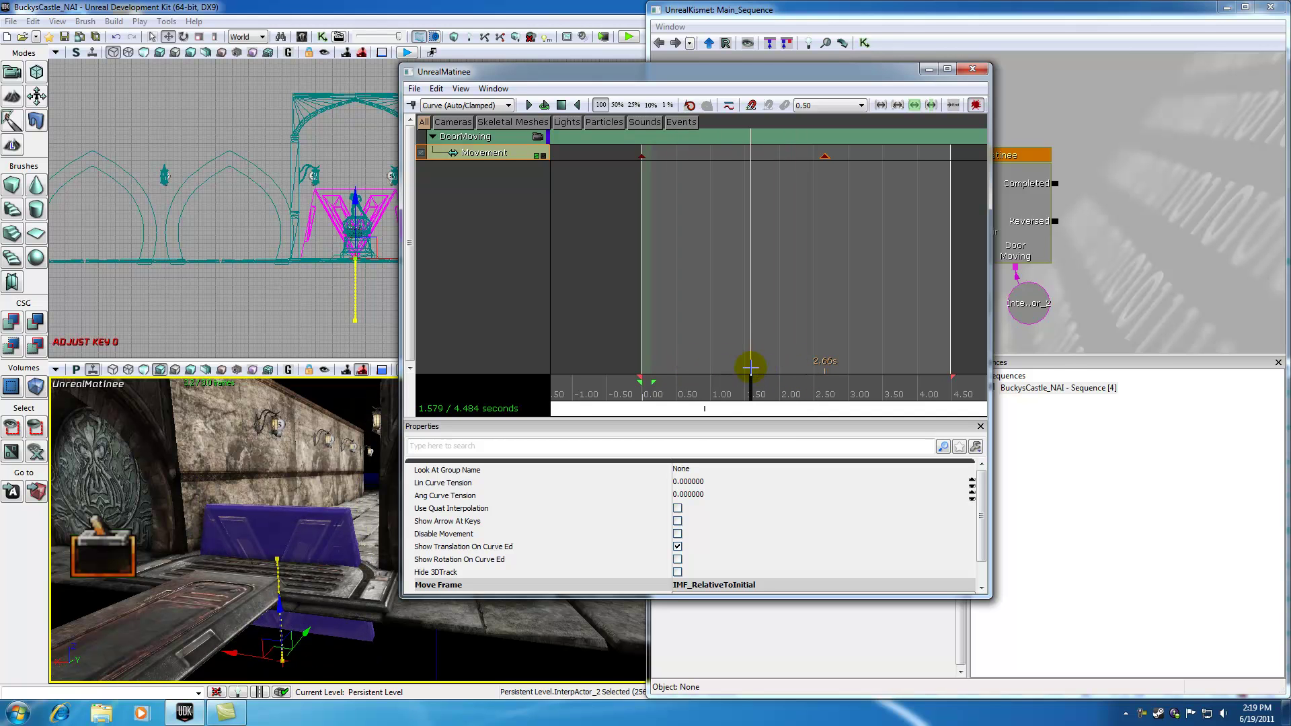
pyautogui.click(825, 156)
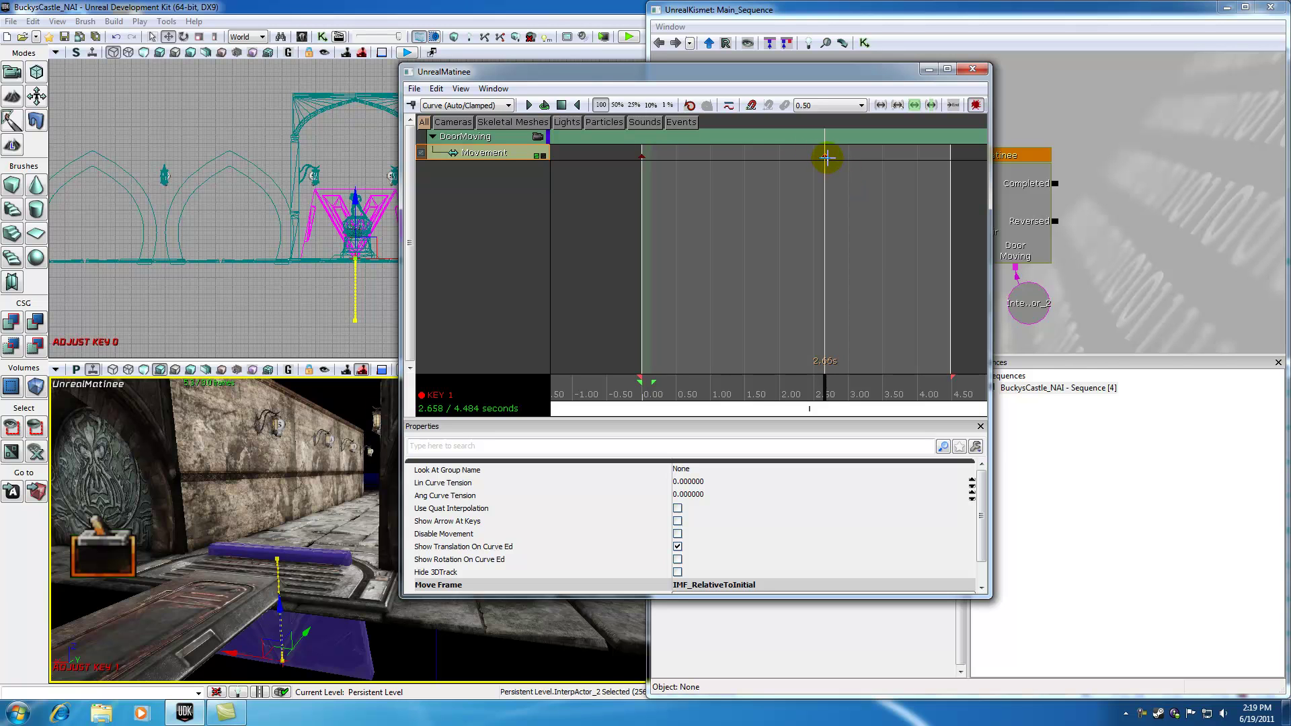
pyautogui.moveTo(825, 156)
pyautogui.keyDown('ctrl'); pyautogui.mouseDown()
pyautogui.moveTo(855, 158)
pyautogui.moveTo(844, 158)
pyautogui.mouseUp(); pyautogui.keyUp('ctrl')
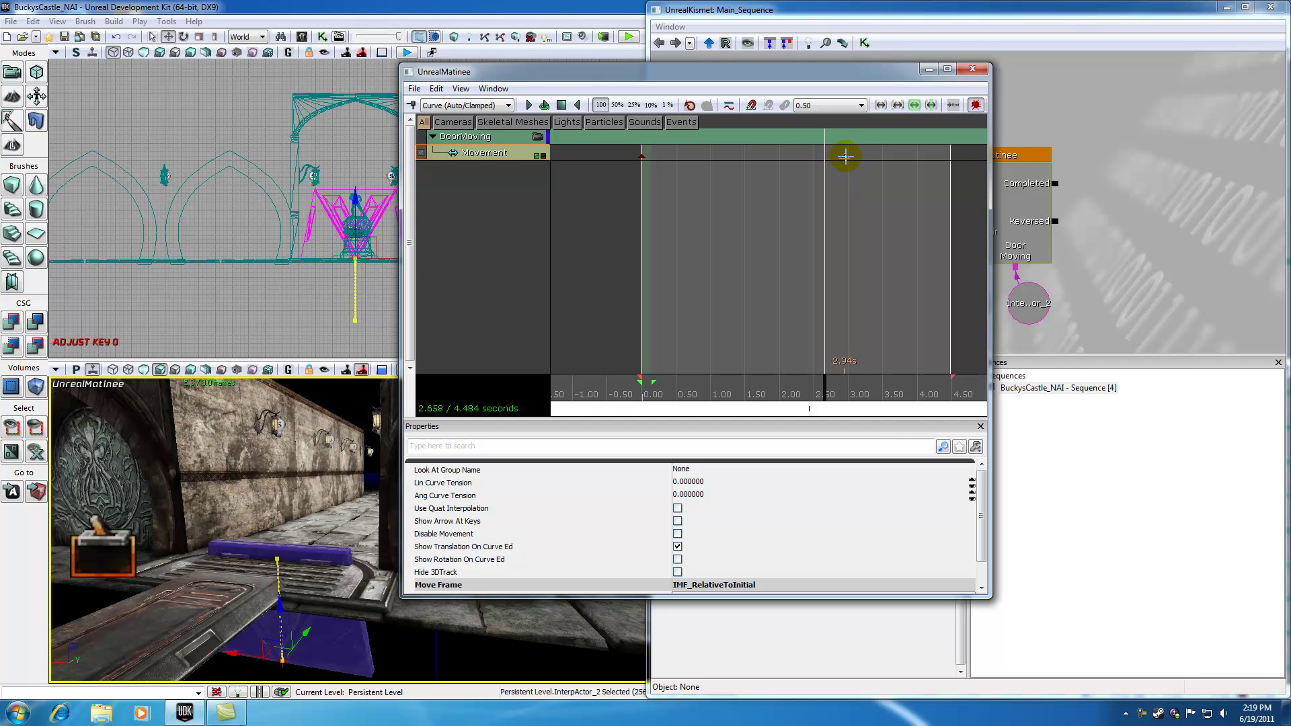
# Step: Set the second Movement key's time to exactly 3.0 seconds
pyautogui.rightClick(845, 156)
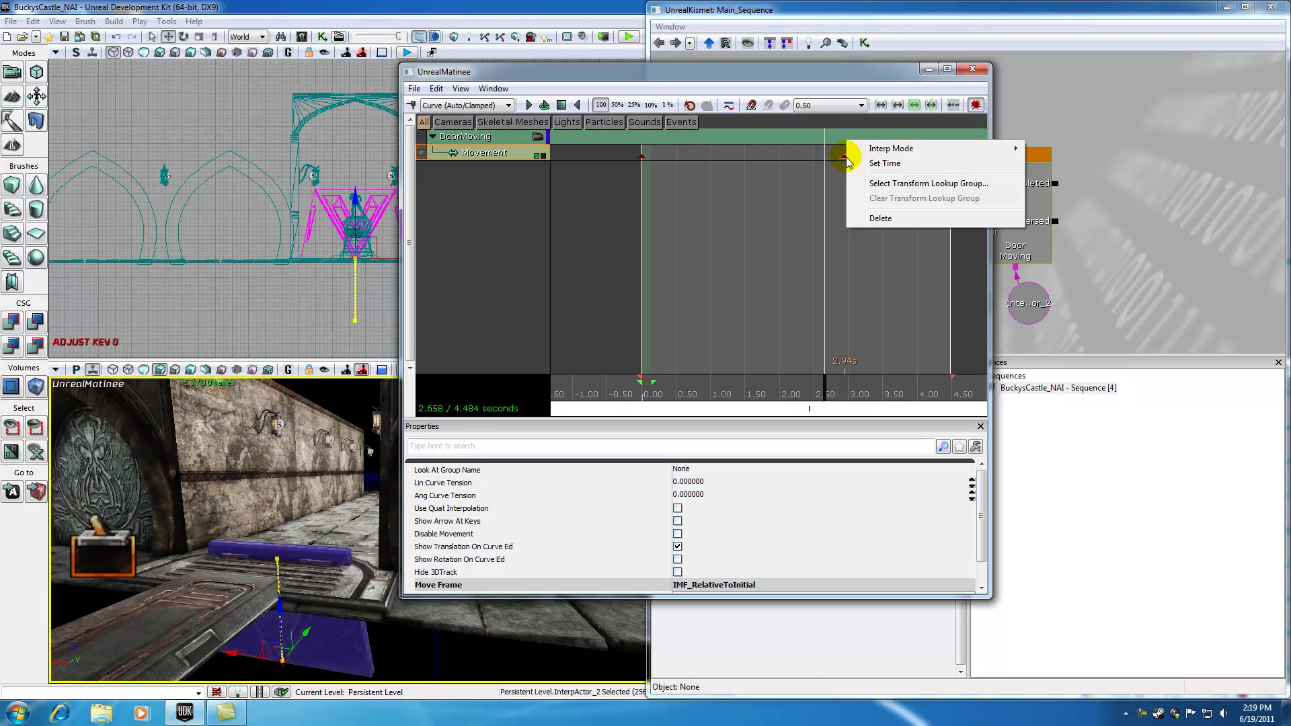
pyautogui.click(883, 164)
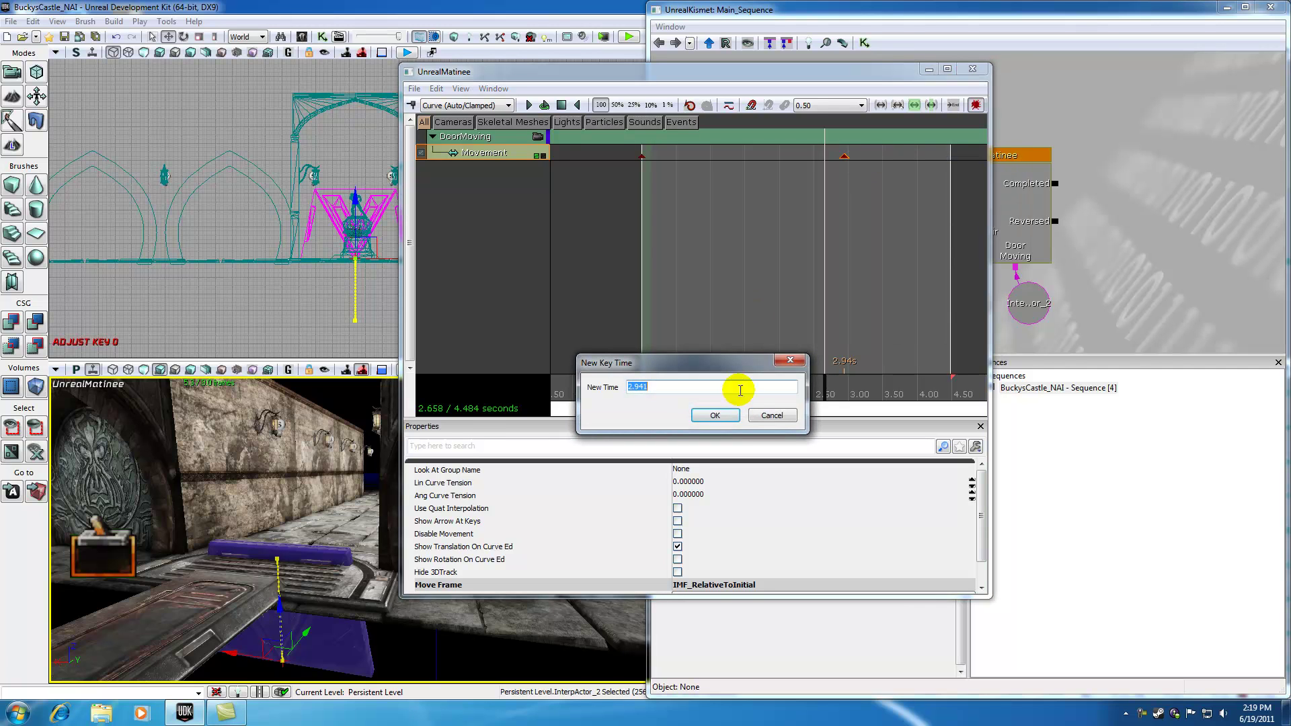
pyautogui.write('3.')
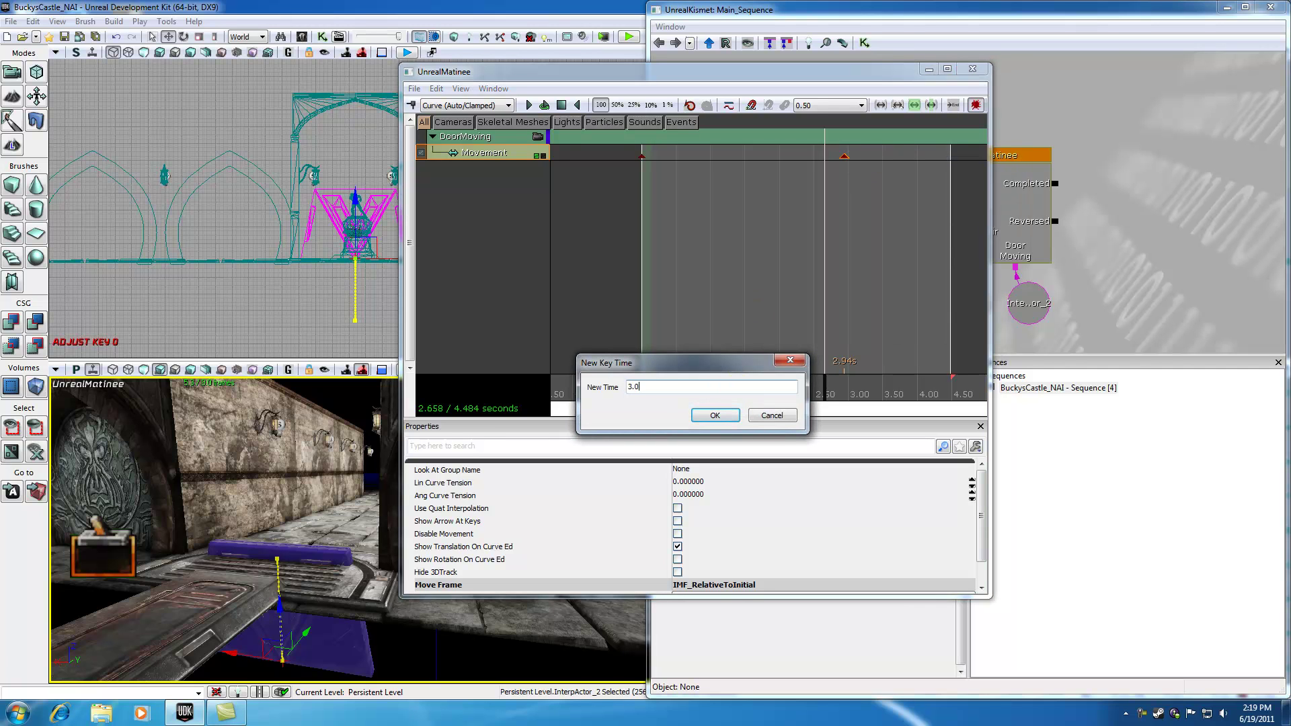
pyautogui.click(714, 416)
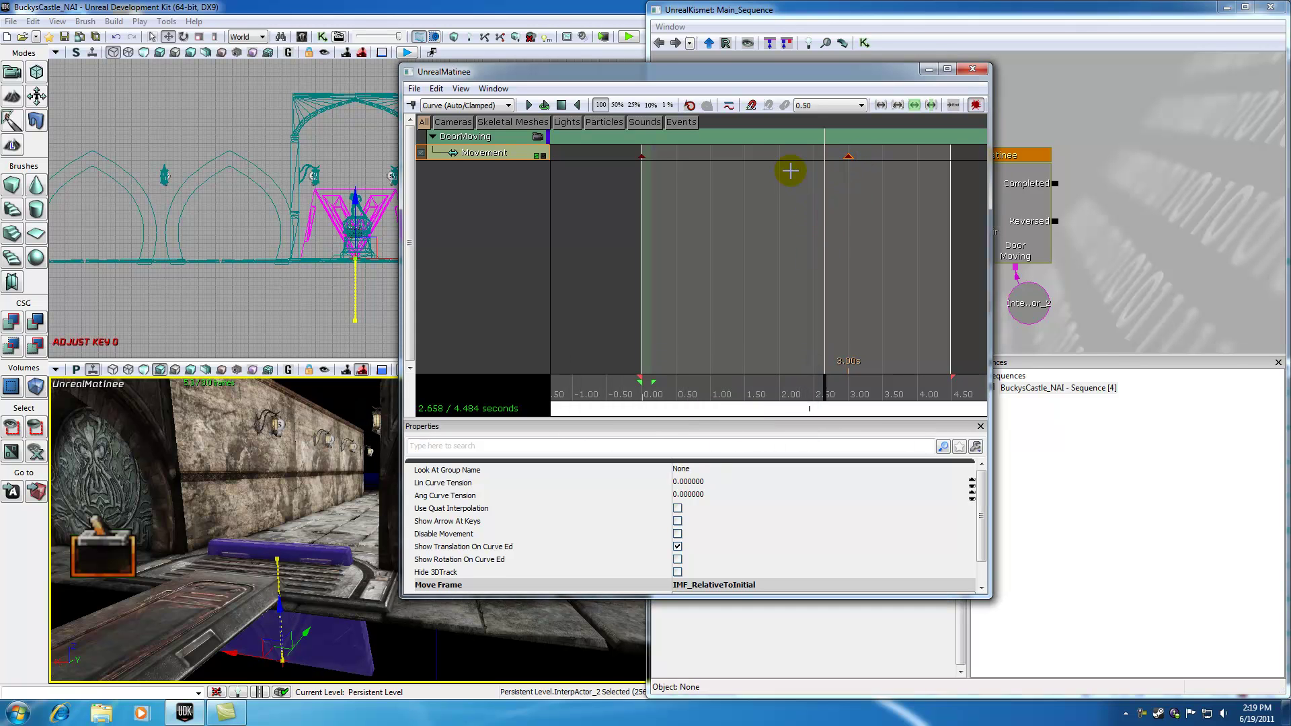
# Step: Trim the sequence end back to about 3 seconds and preview the door motion
pyautogui.moveTo(952, 378); pyautogui.dragTo(851, 380)
pyautogui.rightClick(851, 380)
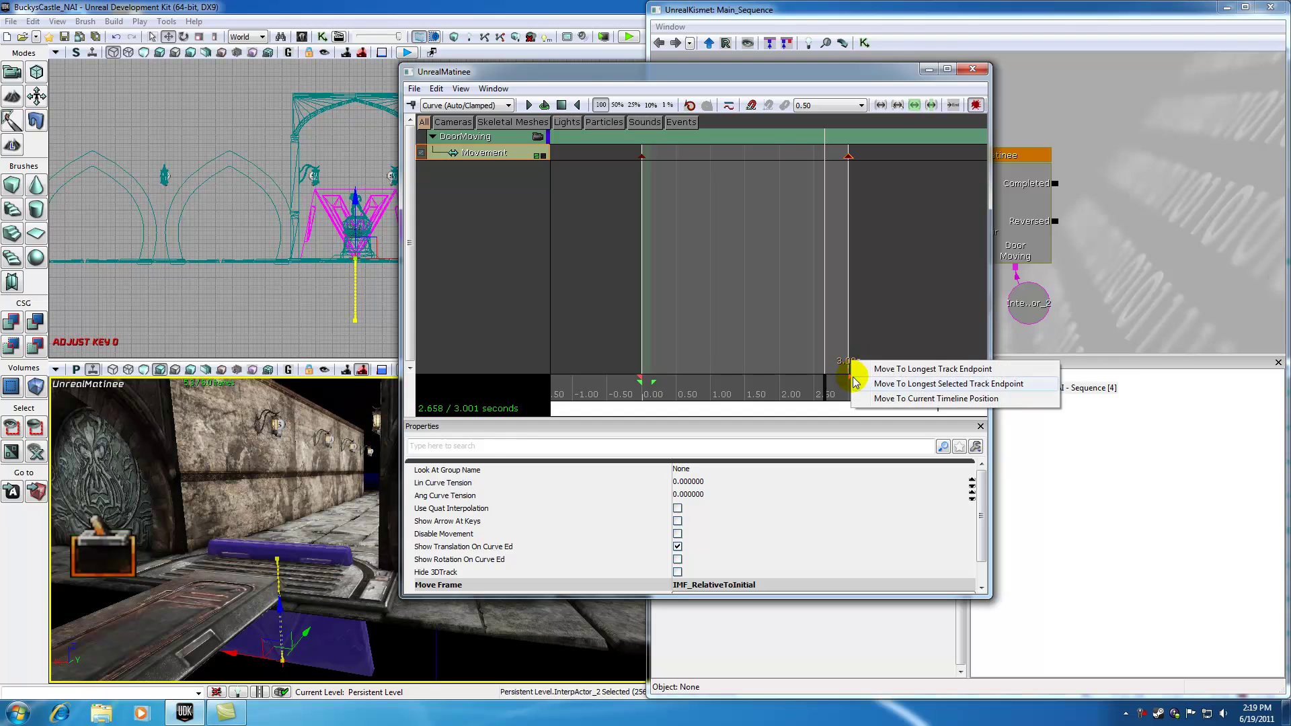
pyautogui.click(879, 334)
pyautogui.moveTo(810, 390)
pyautogui.mouseDown()
pyautogui.moveTo(692, 383)
pyautogui.moveTo(853, 387)
pyautogui.moveTo(828, 389)
pyautogui.mouseUp()
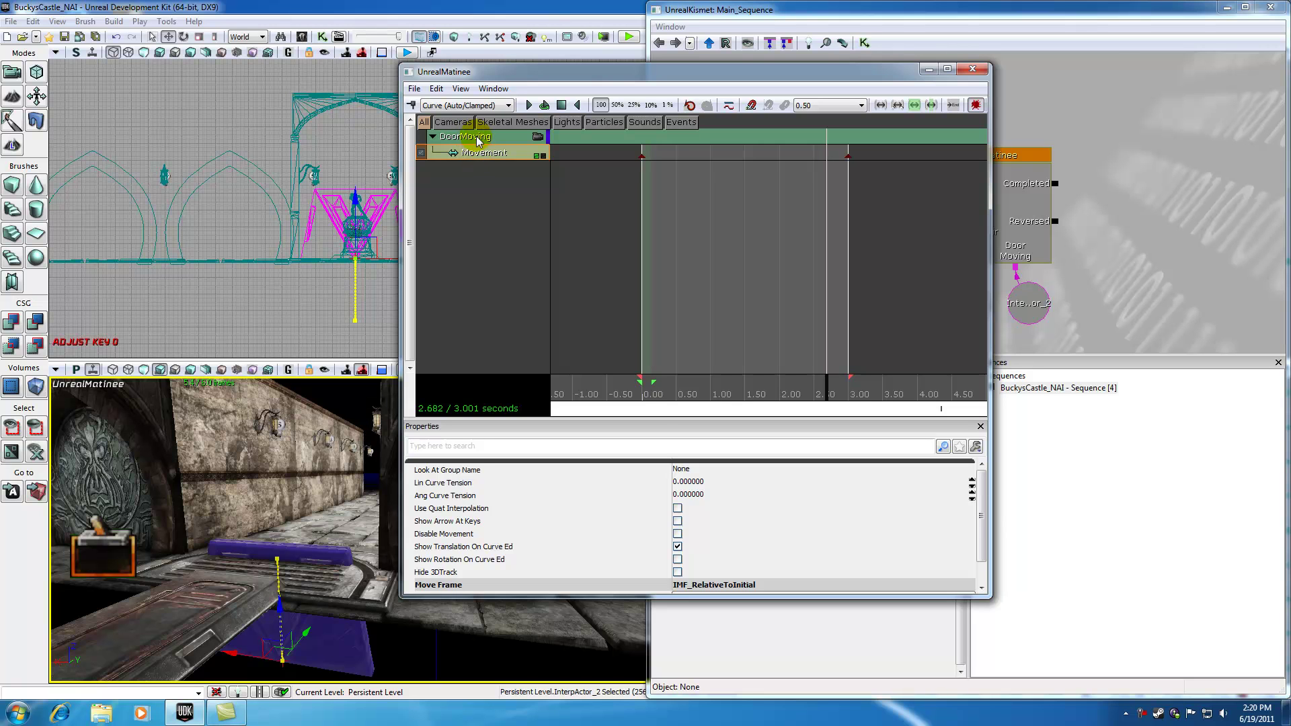
pyautogui.click(471, 137)
# Step: Add a new Event track to the DoorMoving group
pyautogui.rightClick(470, 138)
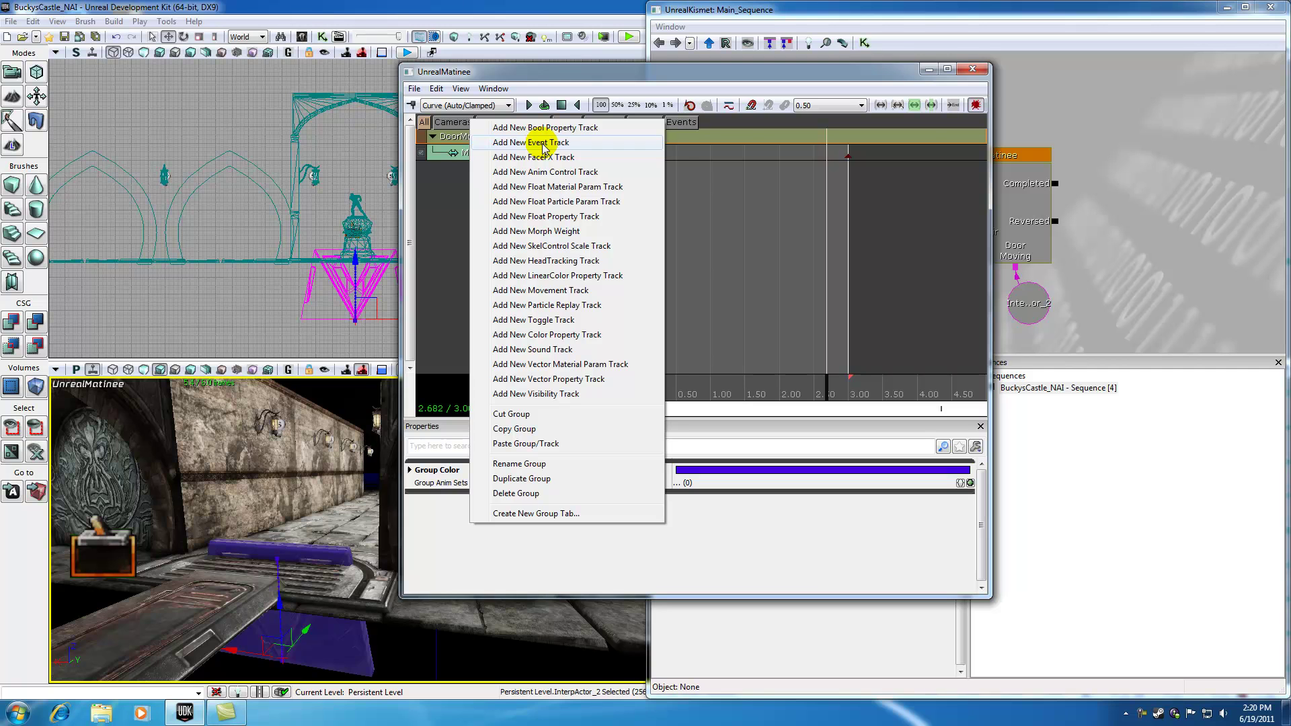
pyautogui.click(543, 144)
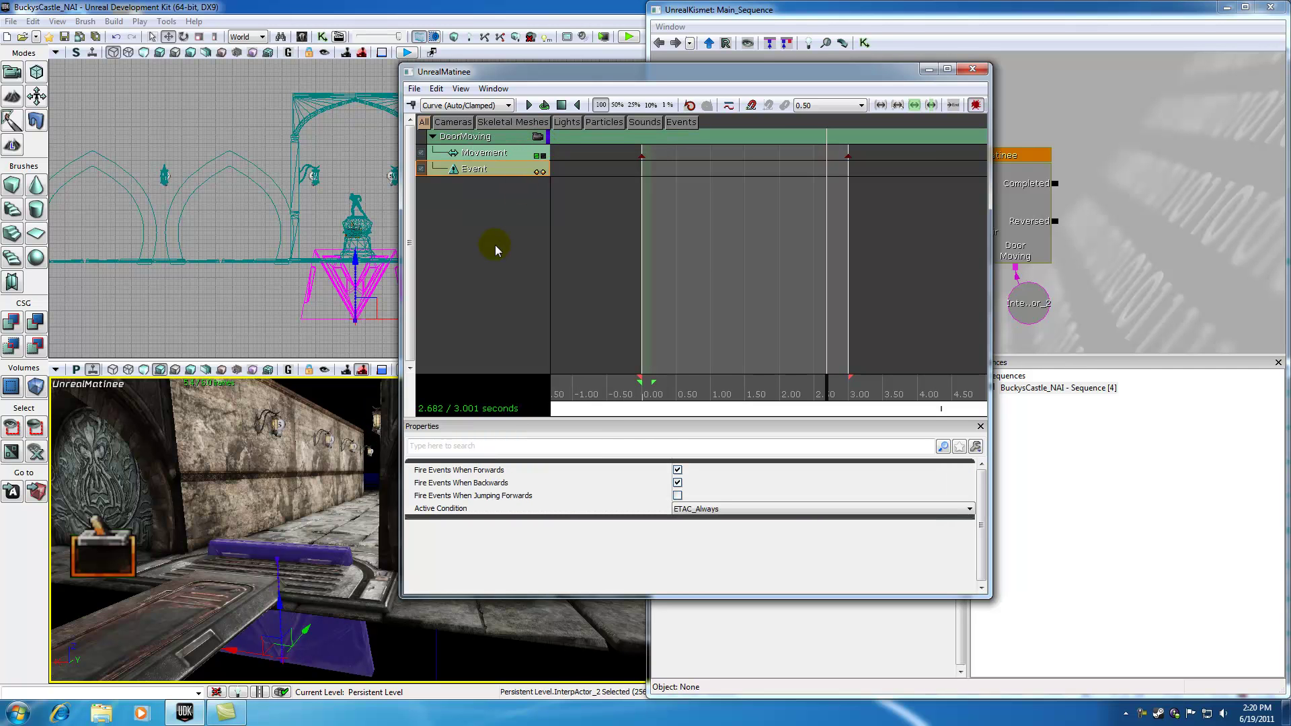
pyautogui.moveTo(526, 76); pyautogui.dragTo(258, 73)
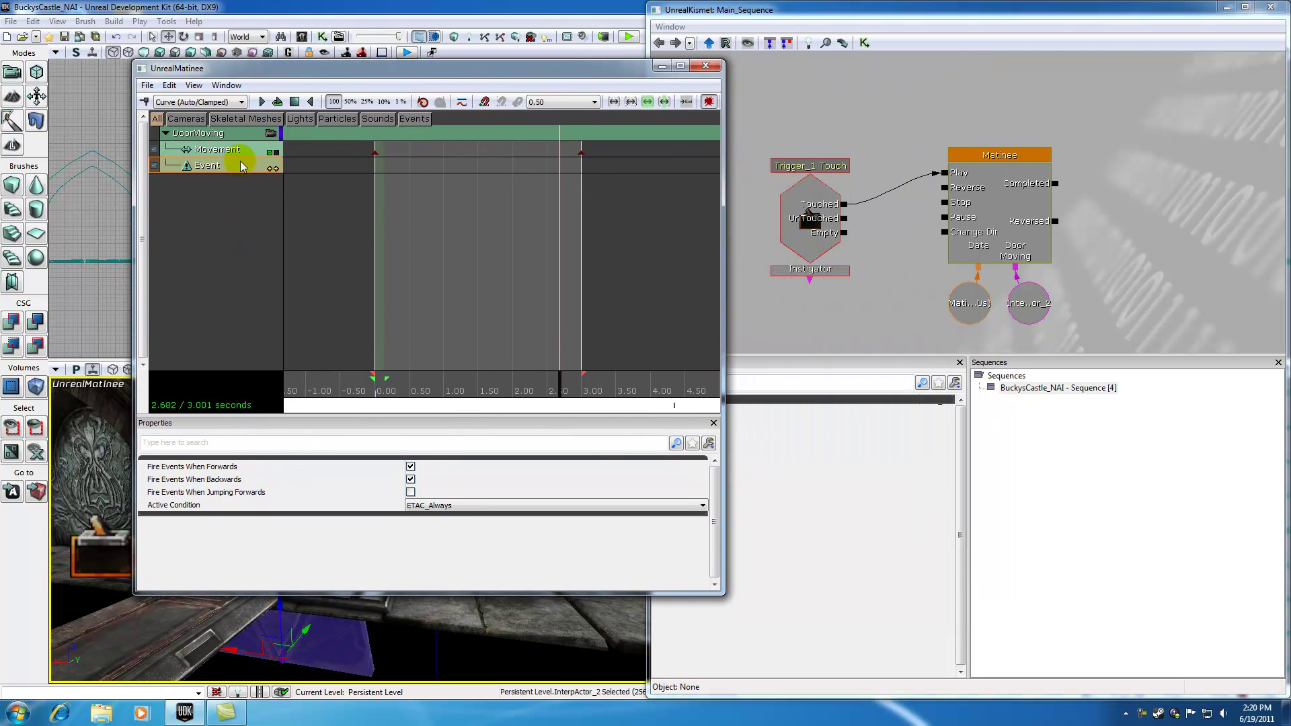
pyautogui.click(212, 150)
pyautogui.click(212, 165)
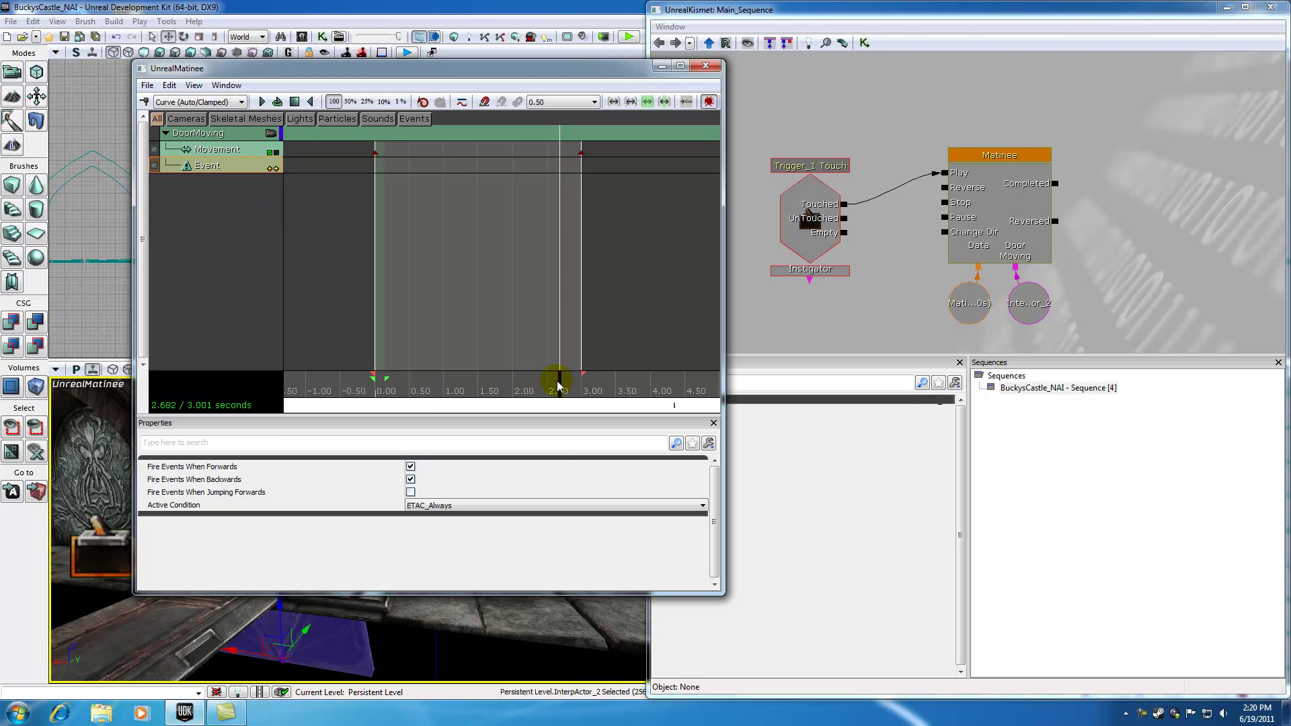
# Step: Add an event key named PlayAnnouncement at about 1.48 seconds
pyautogui.moveTo(560, 388)
pyautogui.mouseDown()
pyautogui.moveTo(441, 388)
pyautogui.moveTo(479, 387)
pyautogui.mouseUp()
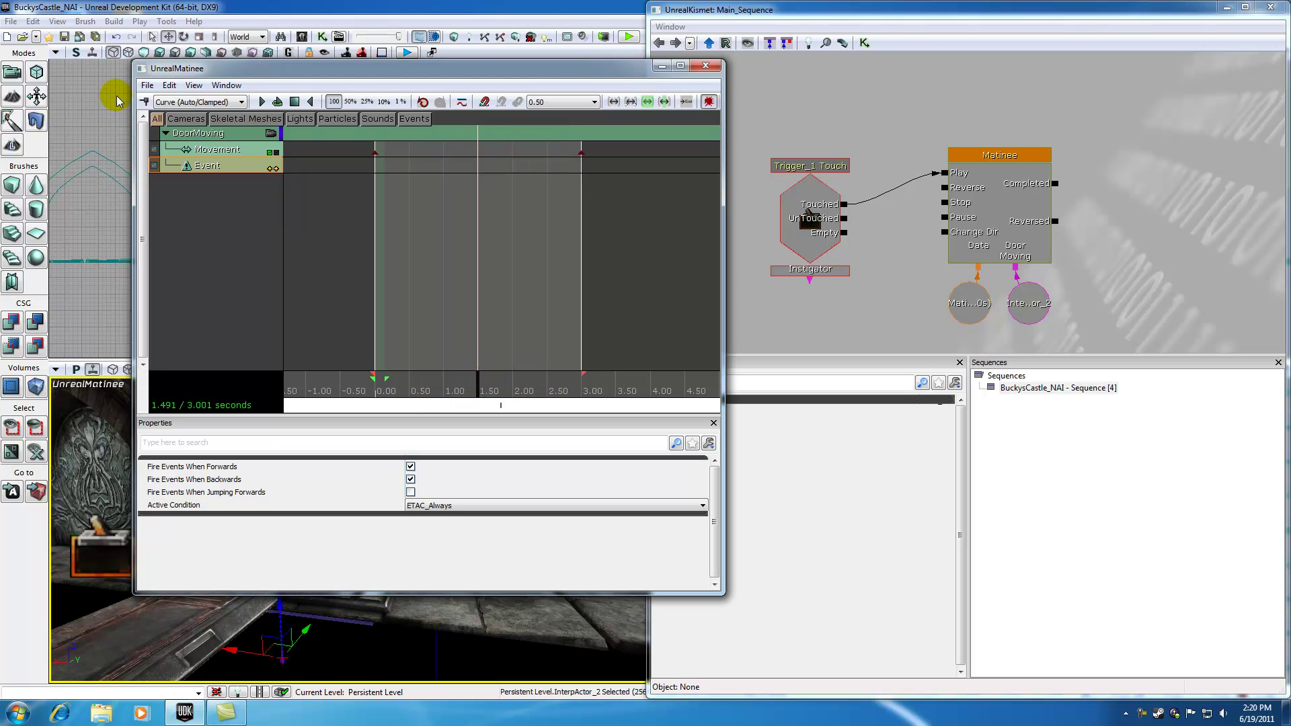
pyautogui.click(143, 100)
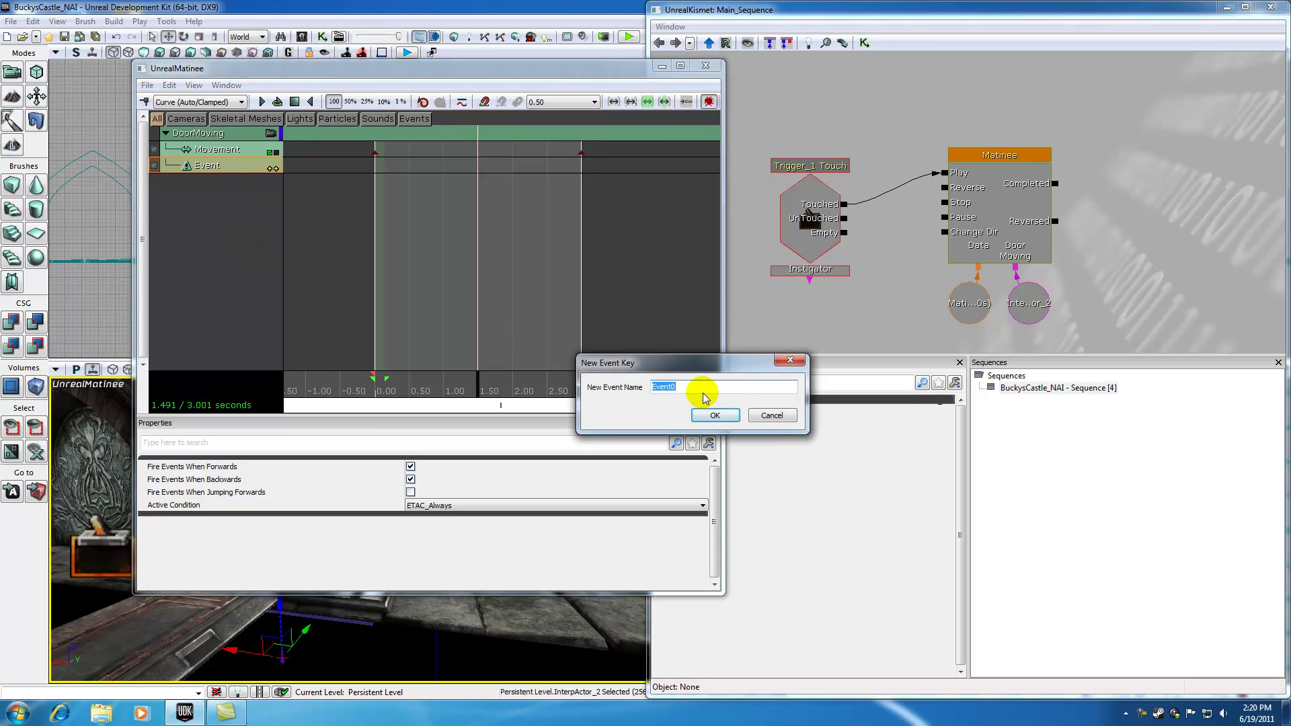
pyautogui.write('PlayAnnouncem')
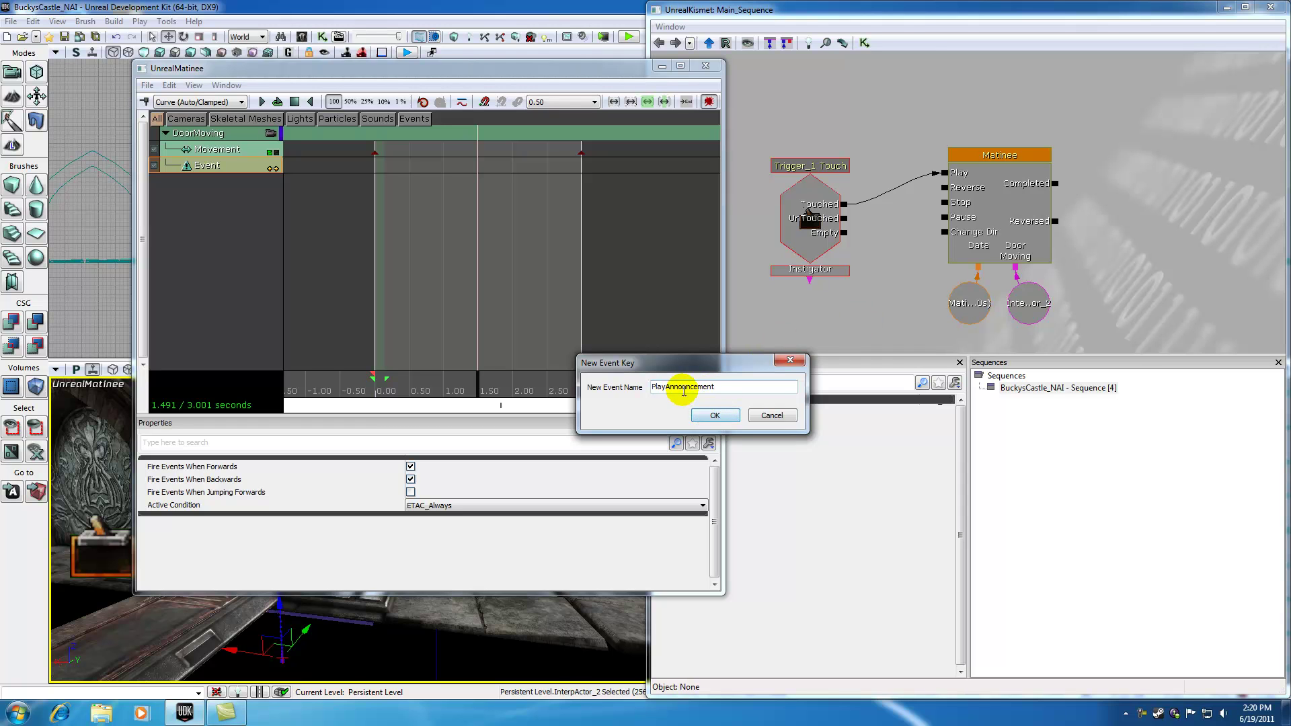
pyautogui.click(711, 414)
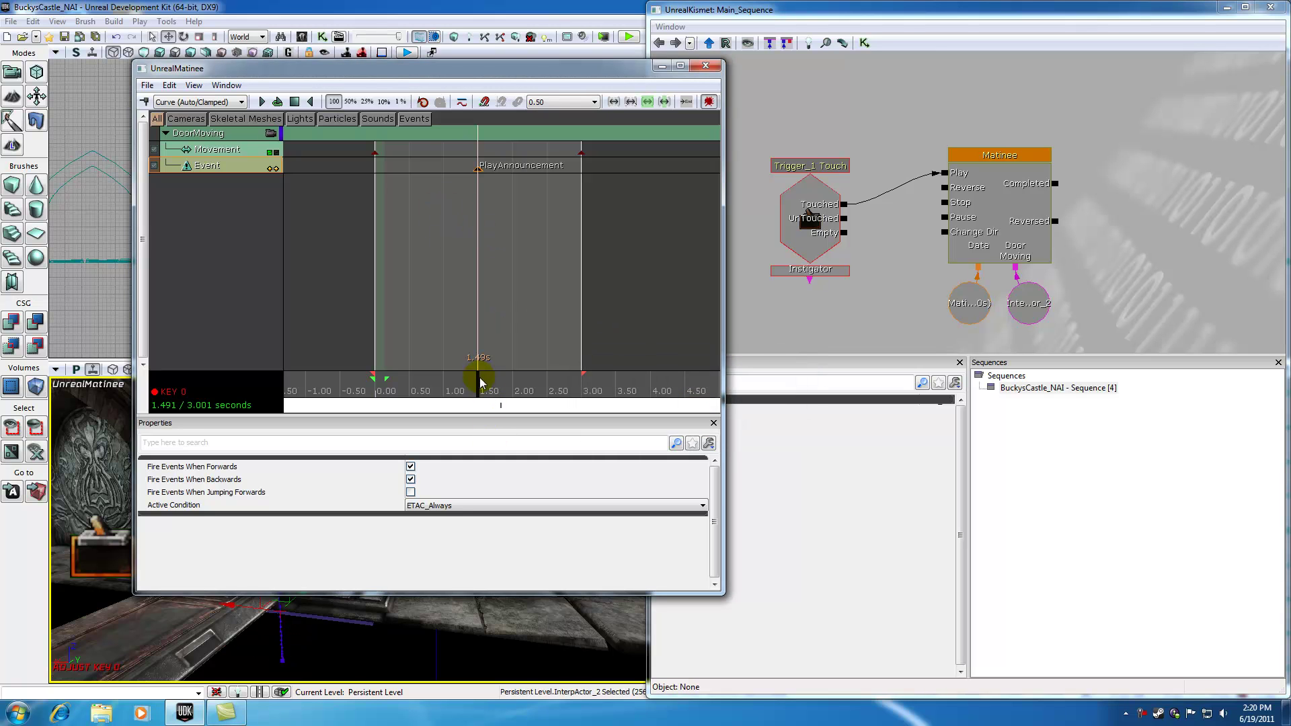
pyautogui.moveTo(477, 383); pyautogui.dragTo(448, 380)
# Step: Preview the door toward the PlayAnnouncement key, then drag a link from its Kismet output
pyautogui.click(888, 309)
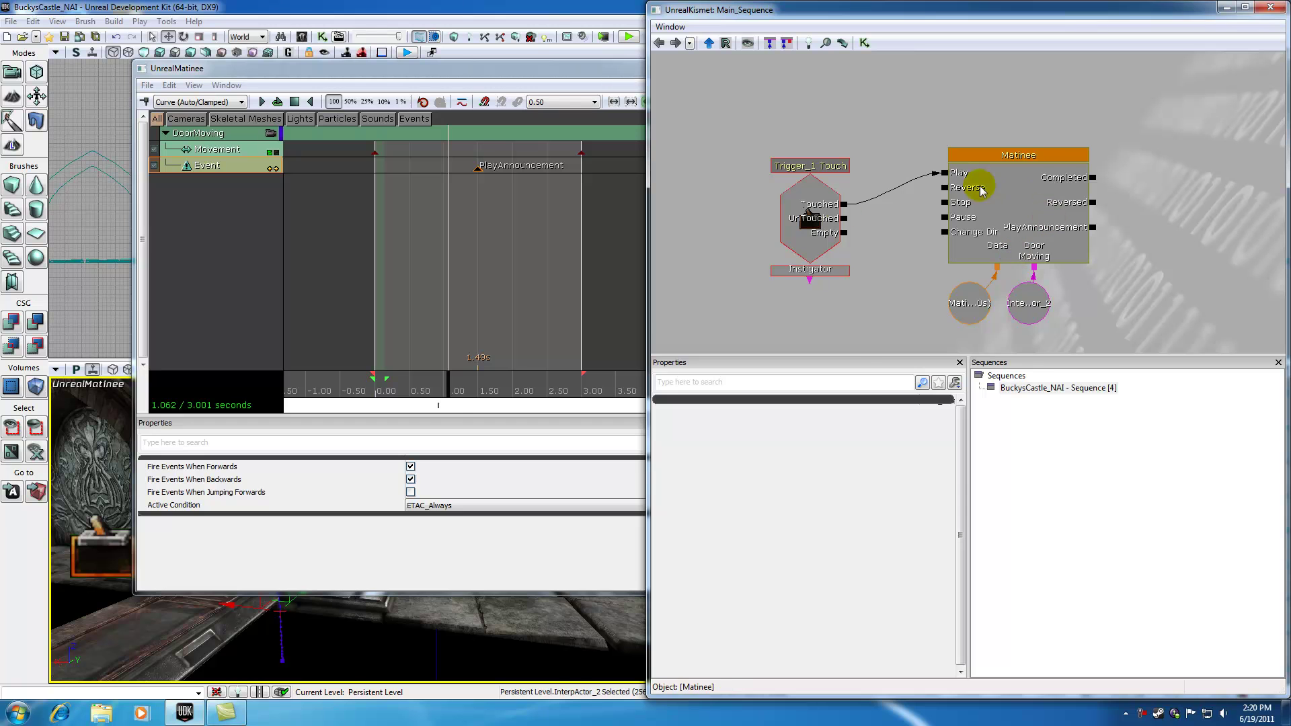
pyautogui.moveTo(452, 376); pyautogui.dragTo(377, 376)
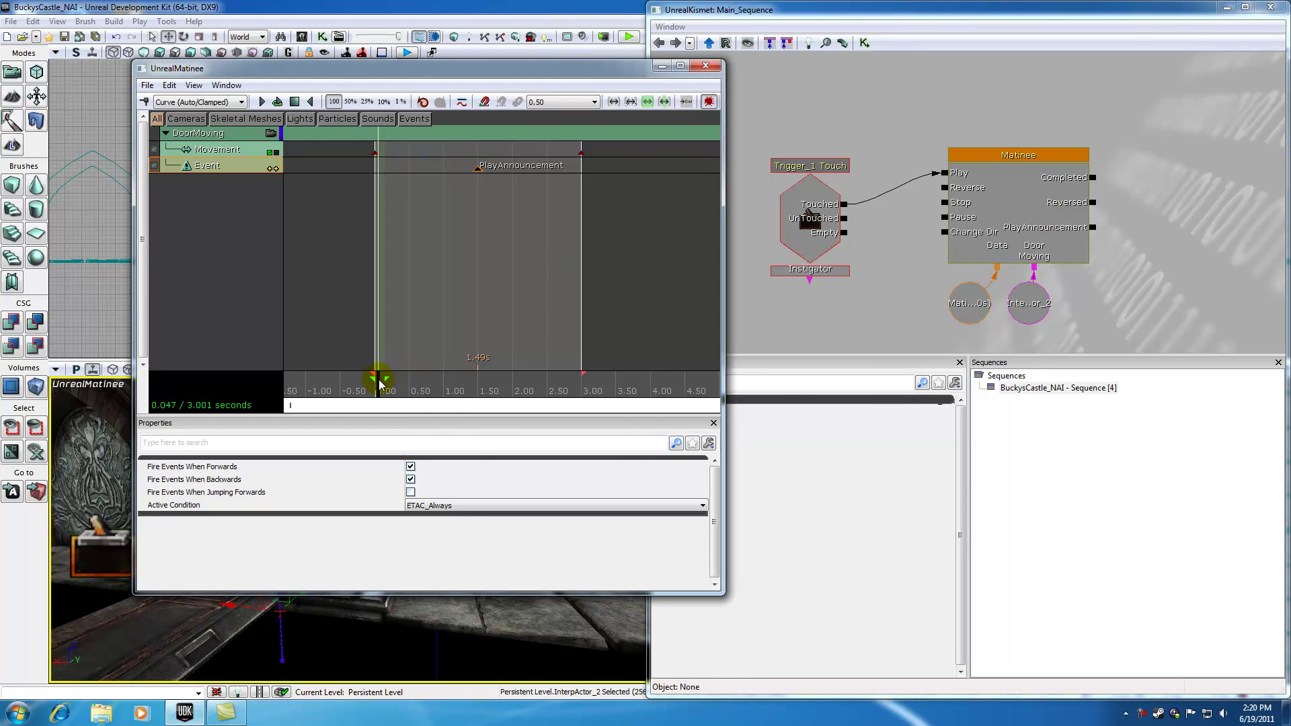
pyautogui.moveTo(418, 79); pyautogui.dragTo(599, 76)
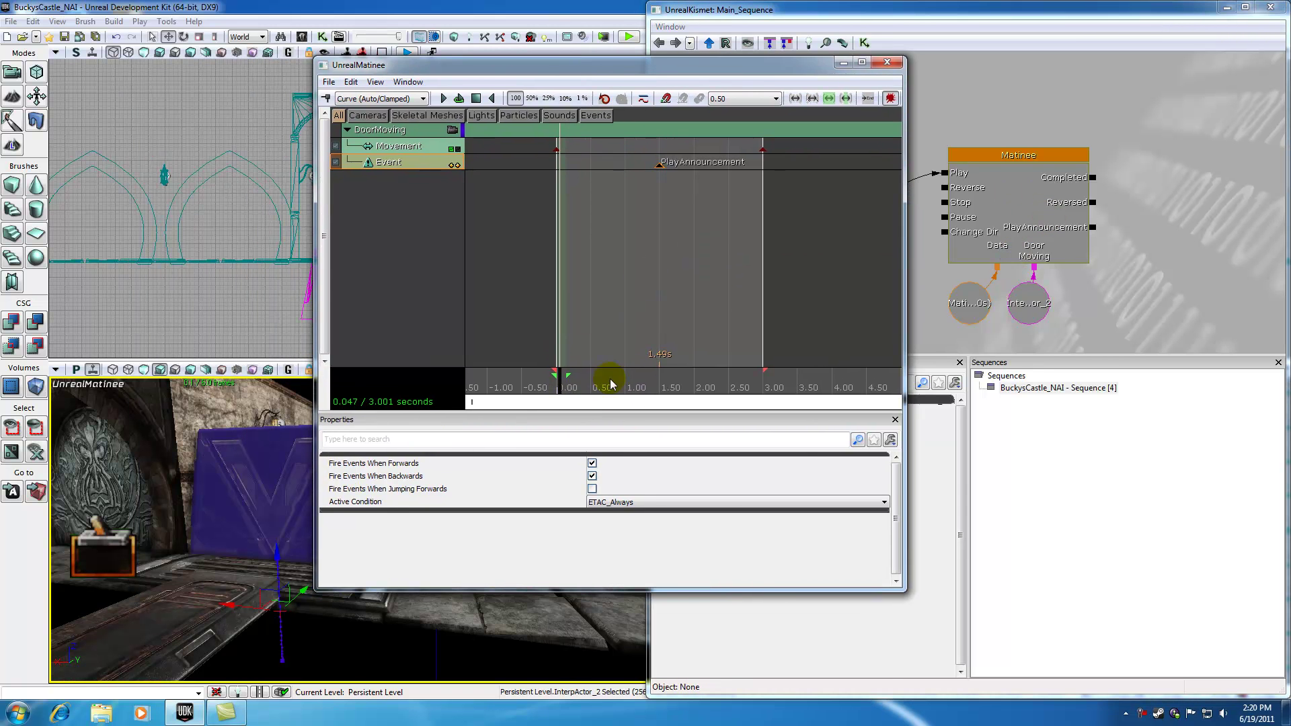
pyautogui.moveTo(564, 381); pyautogui.dragTo(659, 387)
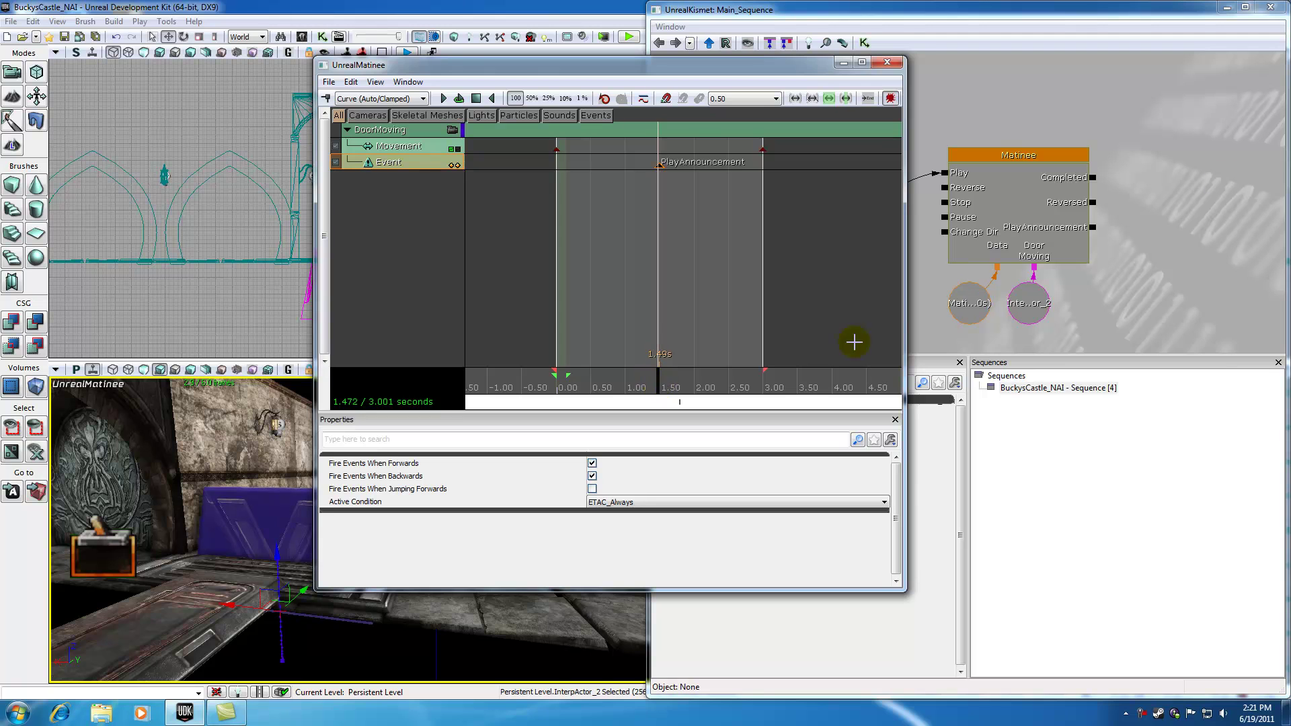
pyautogui.moveTo(1093, 228); pyautogui.dragTo(1211, 187)
# Step: Add a Play Announcement action beside the Matinee node, then preview the door through the event key
pyautogui.rightClick(1190, 163)
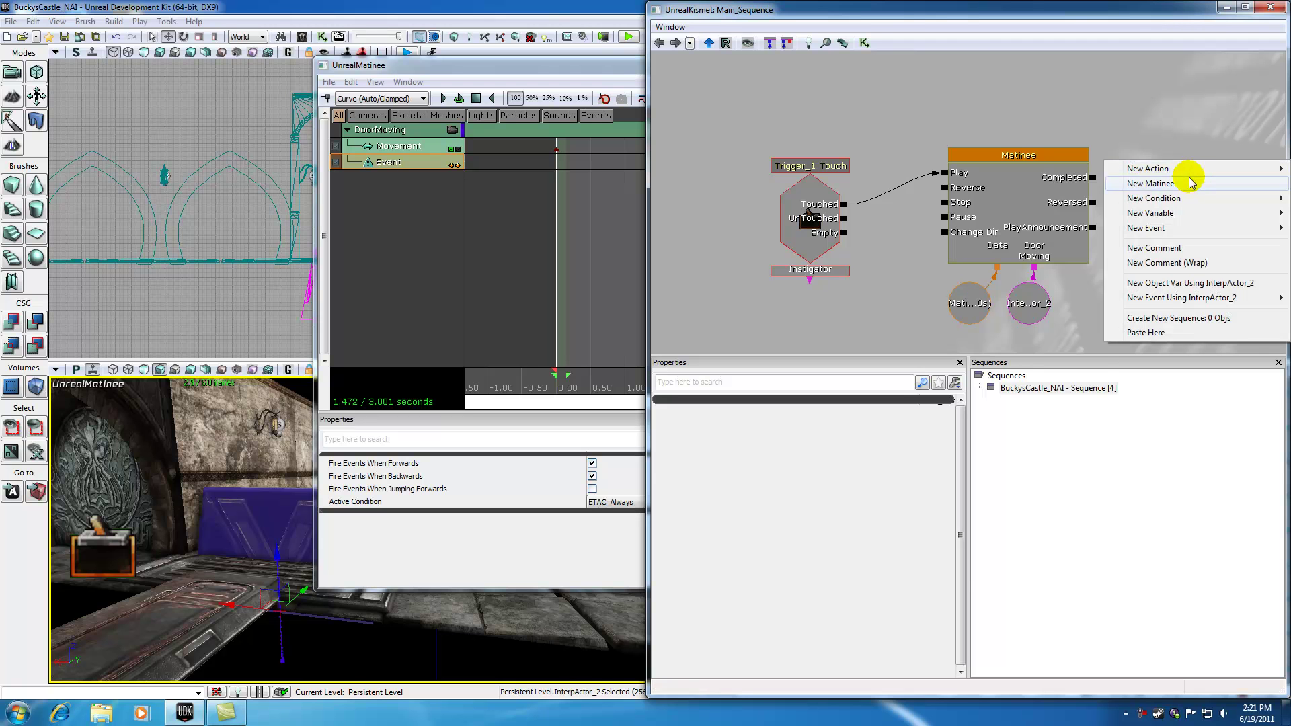
pyautogui.moveTo(1156, 170)
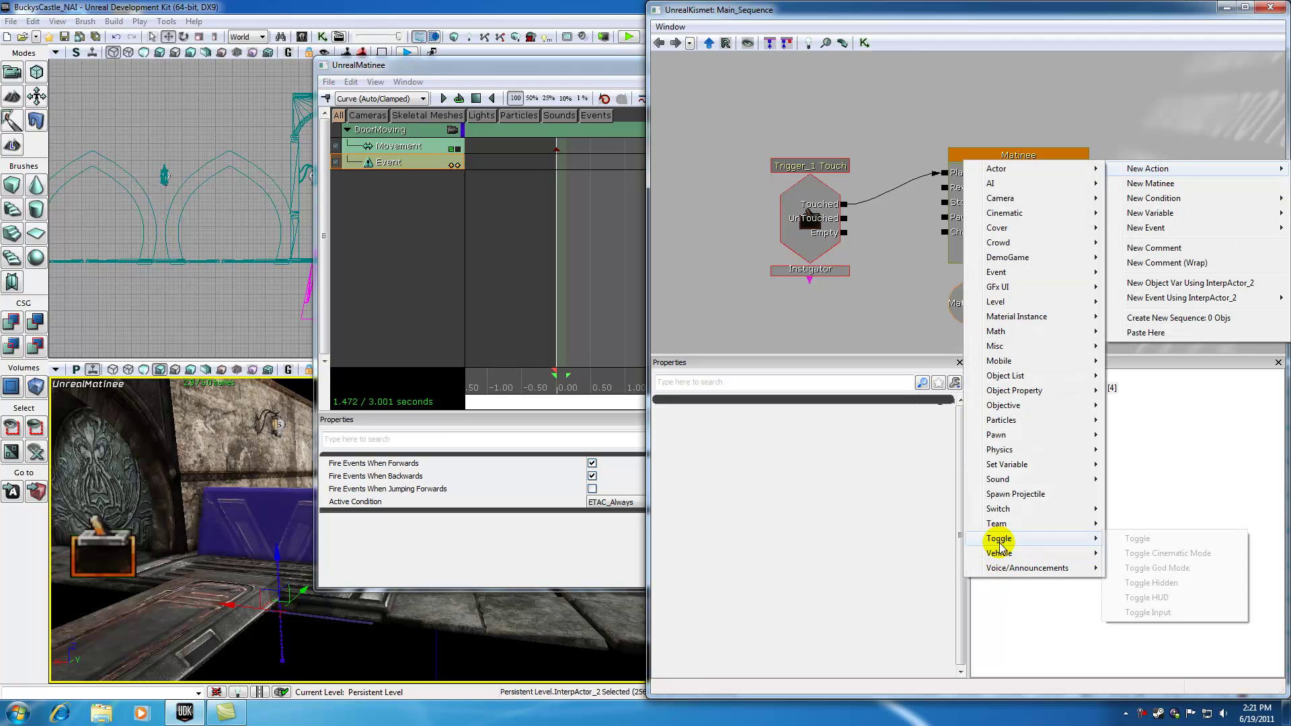
pyautogui.moveTo(1016, 568)
pyautogui.click(1148, 569)
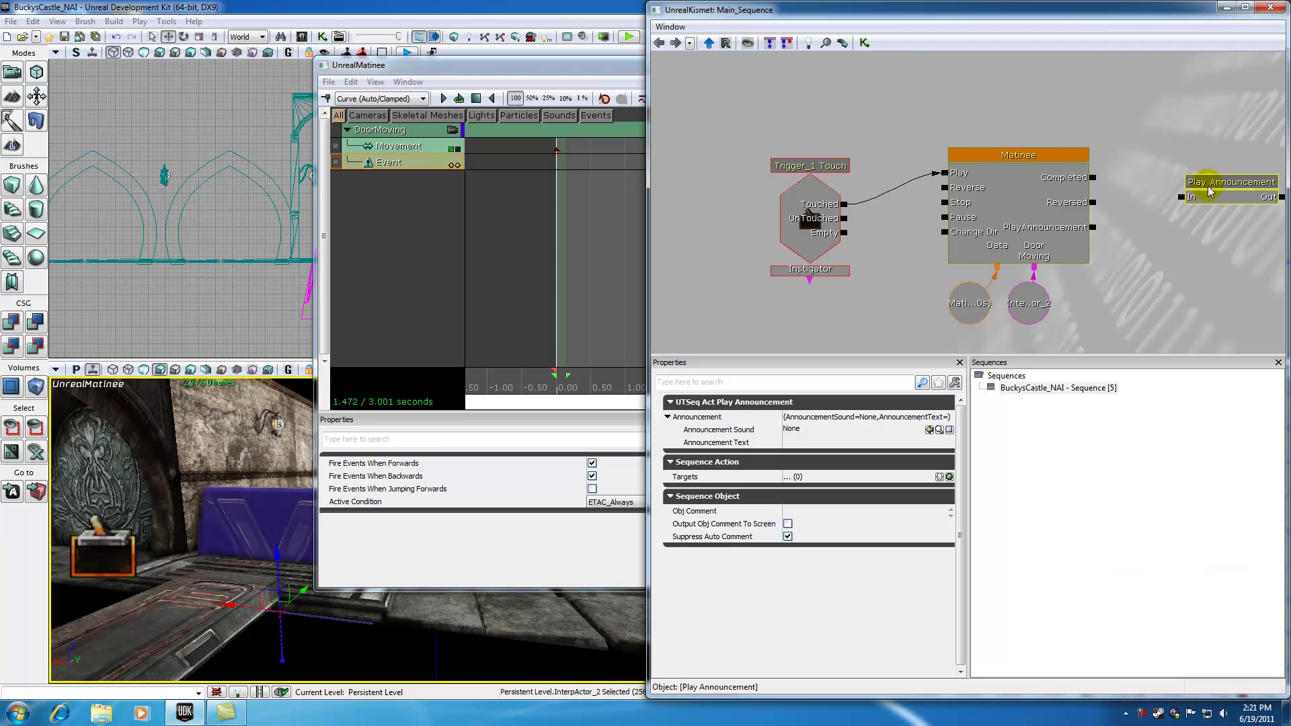
pyautogui.moveTo(1207, 178); pyautogui.dragTo(1190, 170)
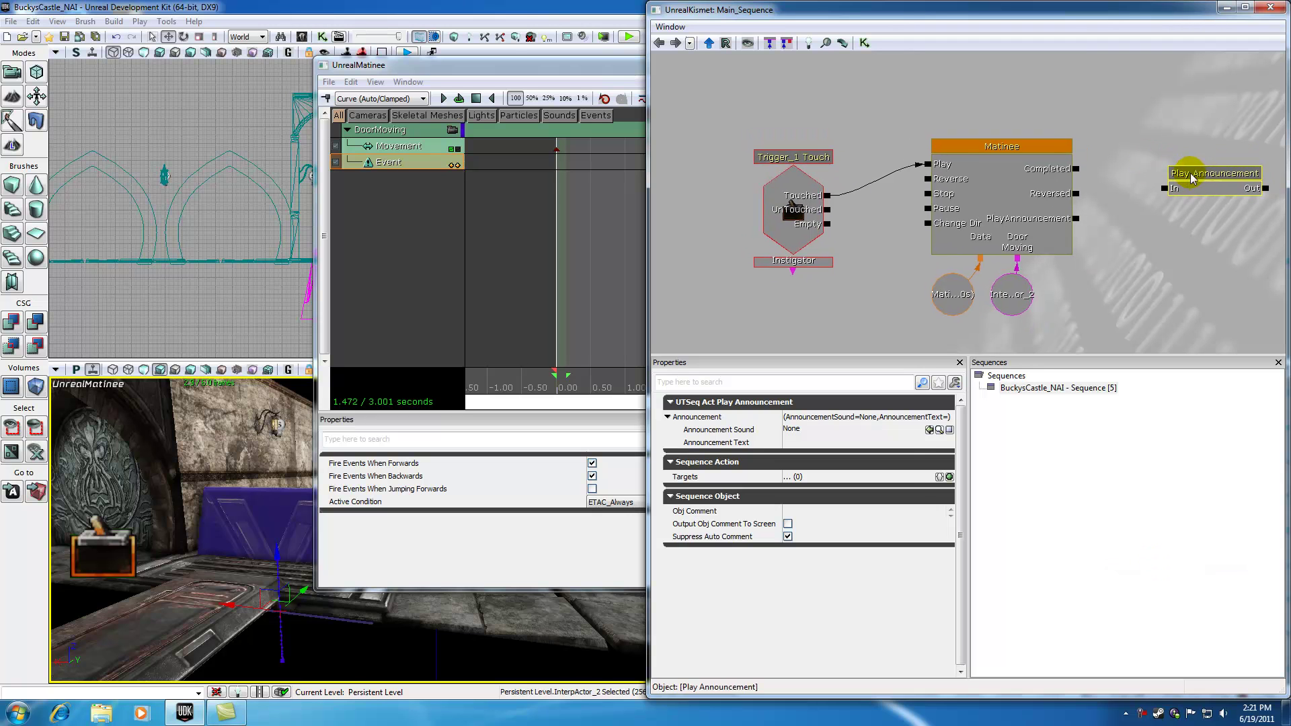
pyautogui.click(507, 62)
pyautogui.moveTo(658, 382)
pyautogui.mouseDown()
pyautogui.moveTo(562, 377)
pyautogui.moveTo(660, 385)
pyautogui.mouseUp()
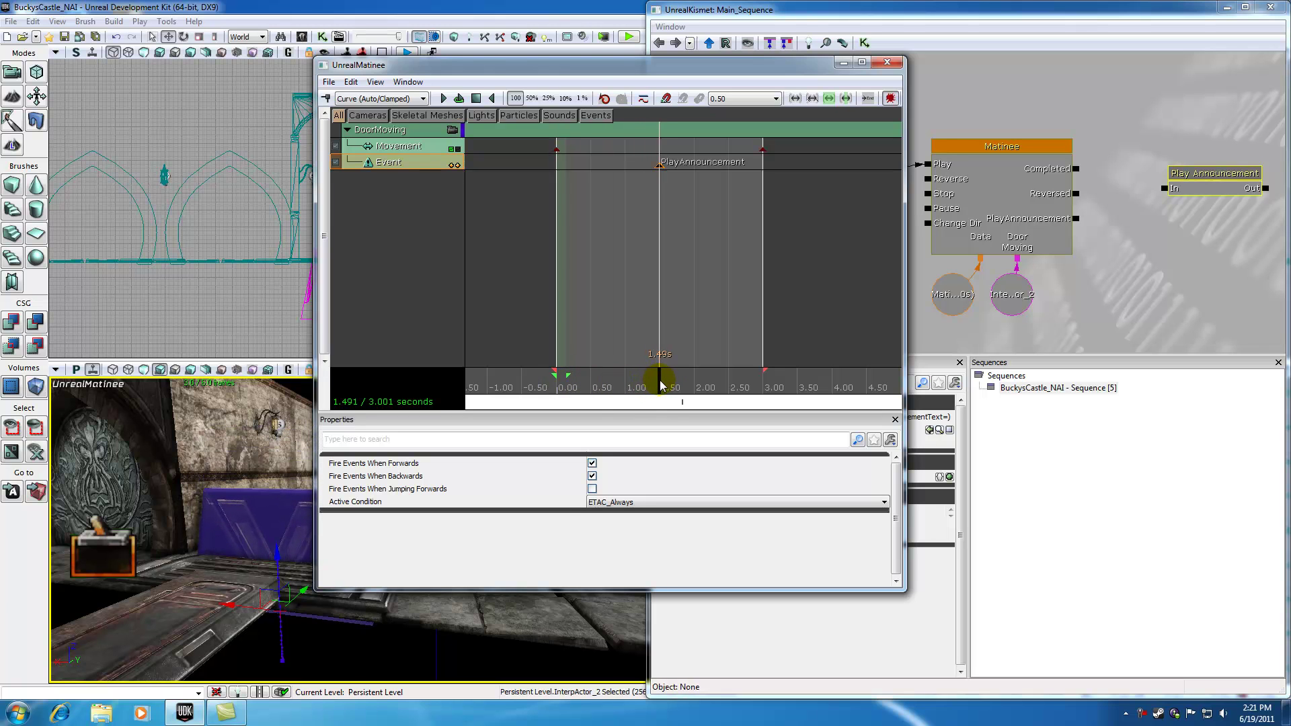
# Step: Delete the DoorMoving Event track along with its PlayAnnouncement key
pyautogui.rightClick(387, 162)
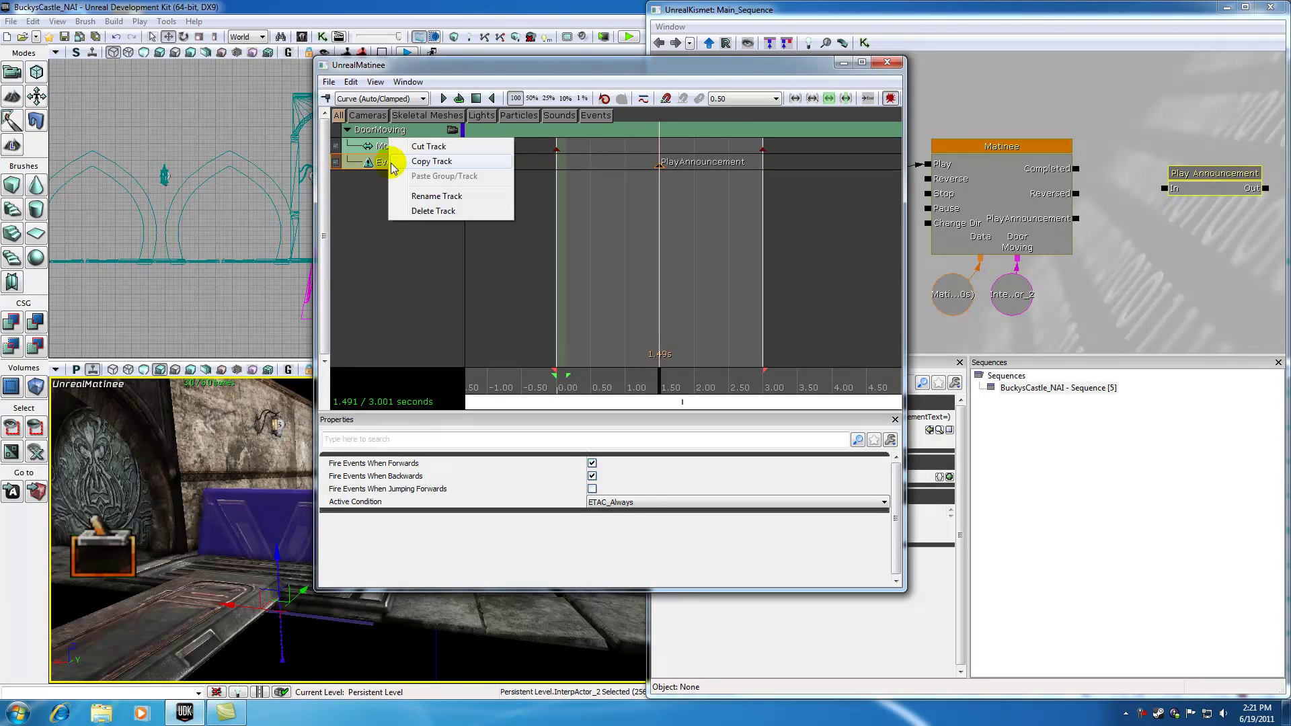
pyautogui.click(406, 210)
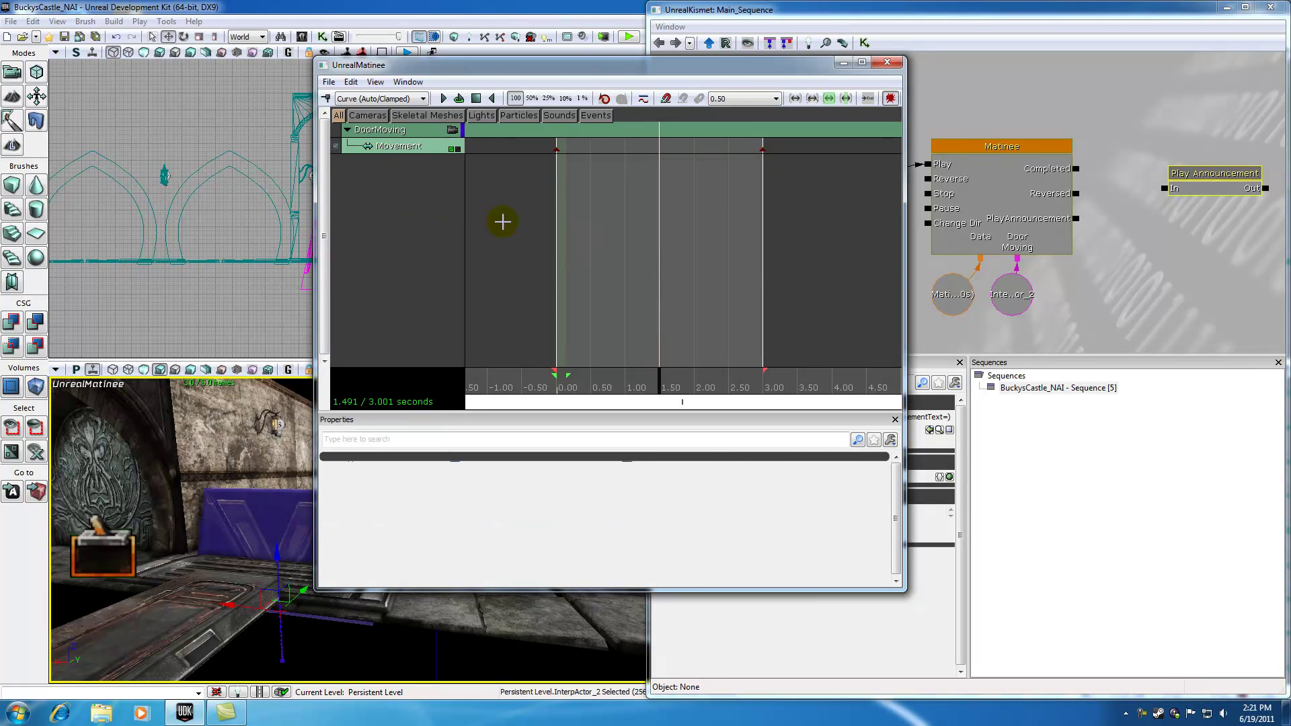
pyautogui.click(1075, 241)
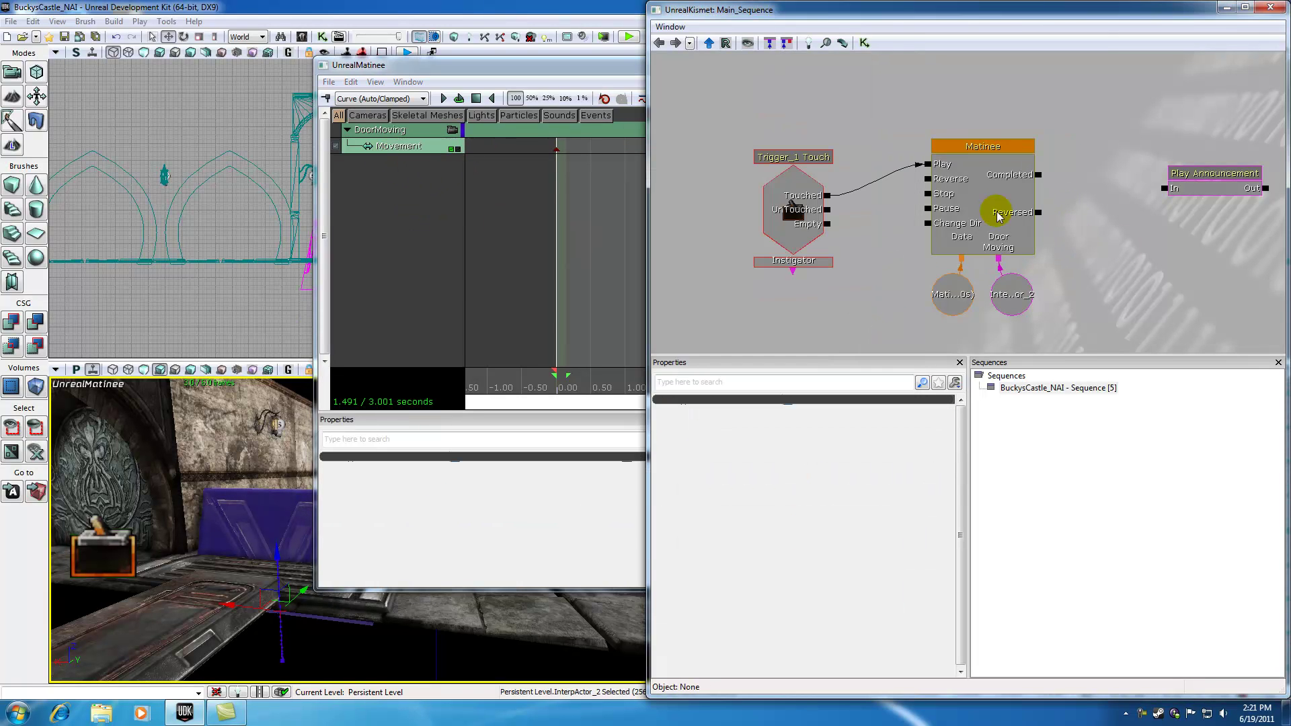
# Step: Select and delete the Play Announcement node in Kismet
pyautogui.click(998, 215)
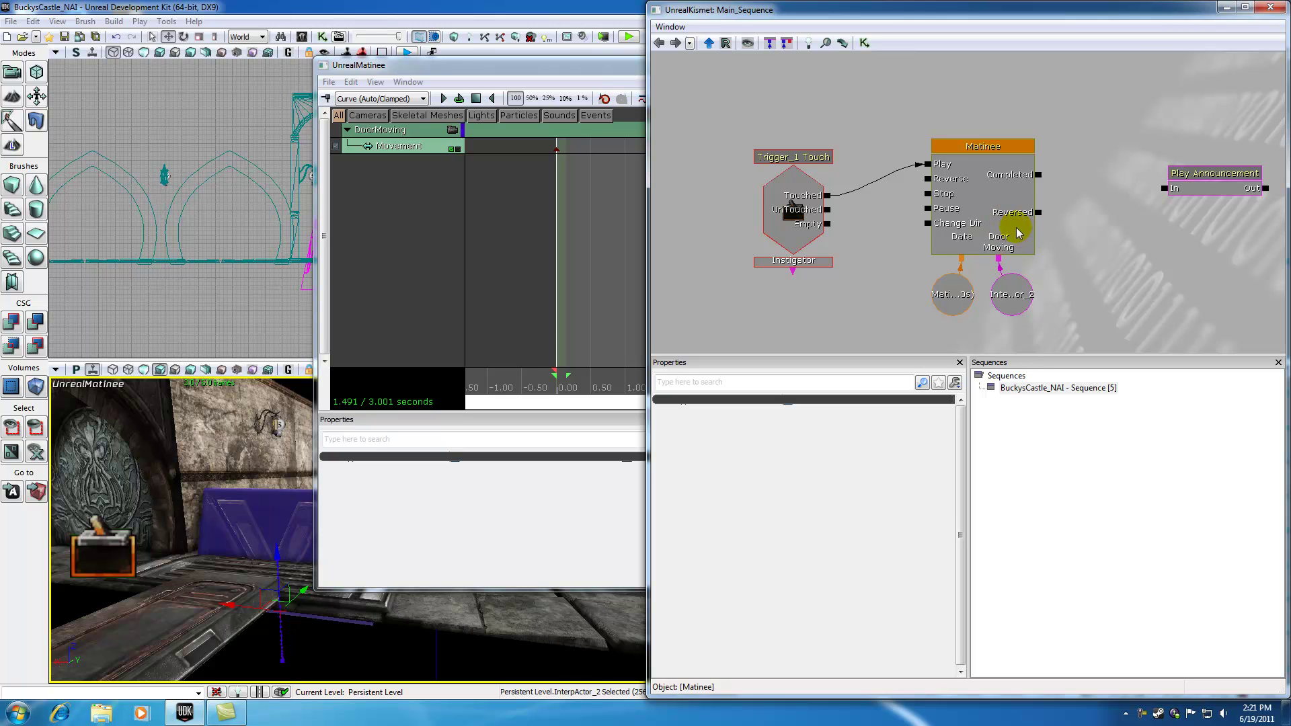
pyautogui.click(1211, 173)
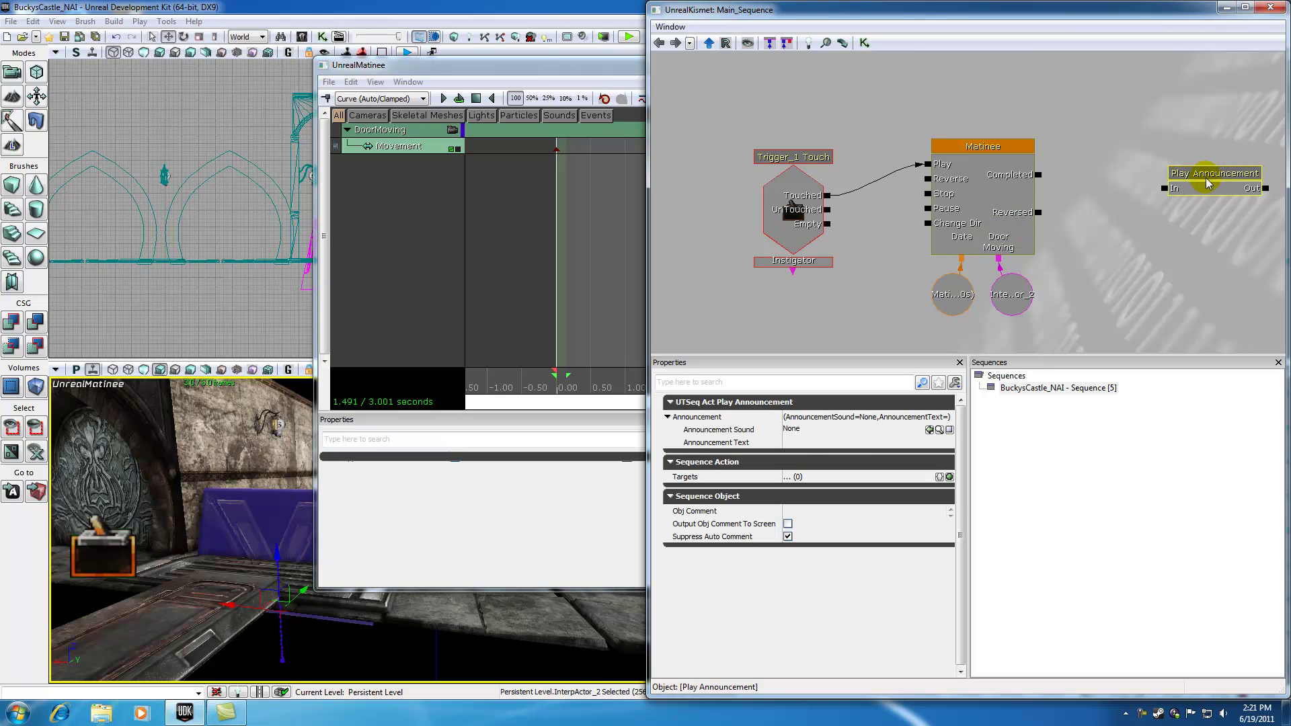
pyautogui.press('Delete')
pyautogui.click(532, 66)
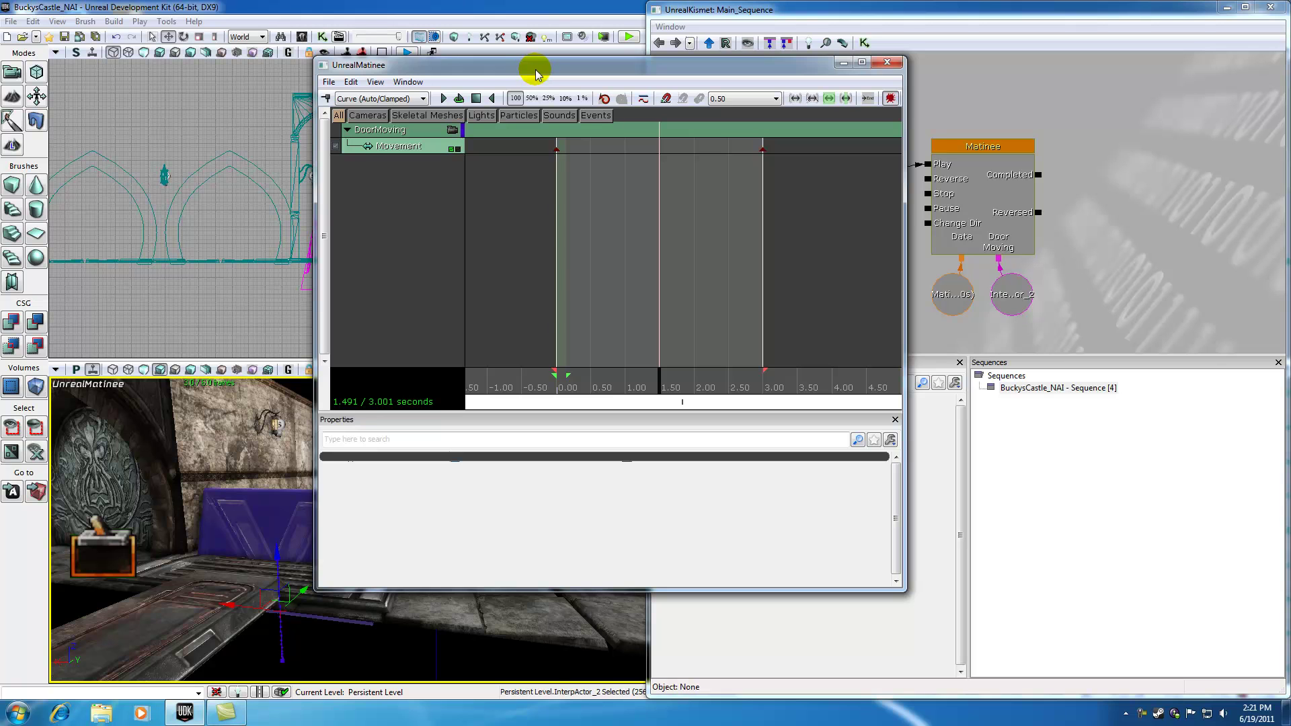
# Step: Select the Movement track and scroll its properties to Move Frame IMF_RelativeToInitial and Rot Mode IMR_Keyframed
pyautogui.rightClick(386, 133)
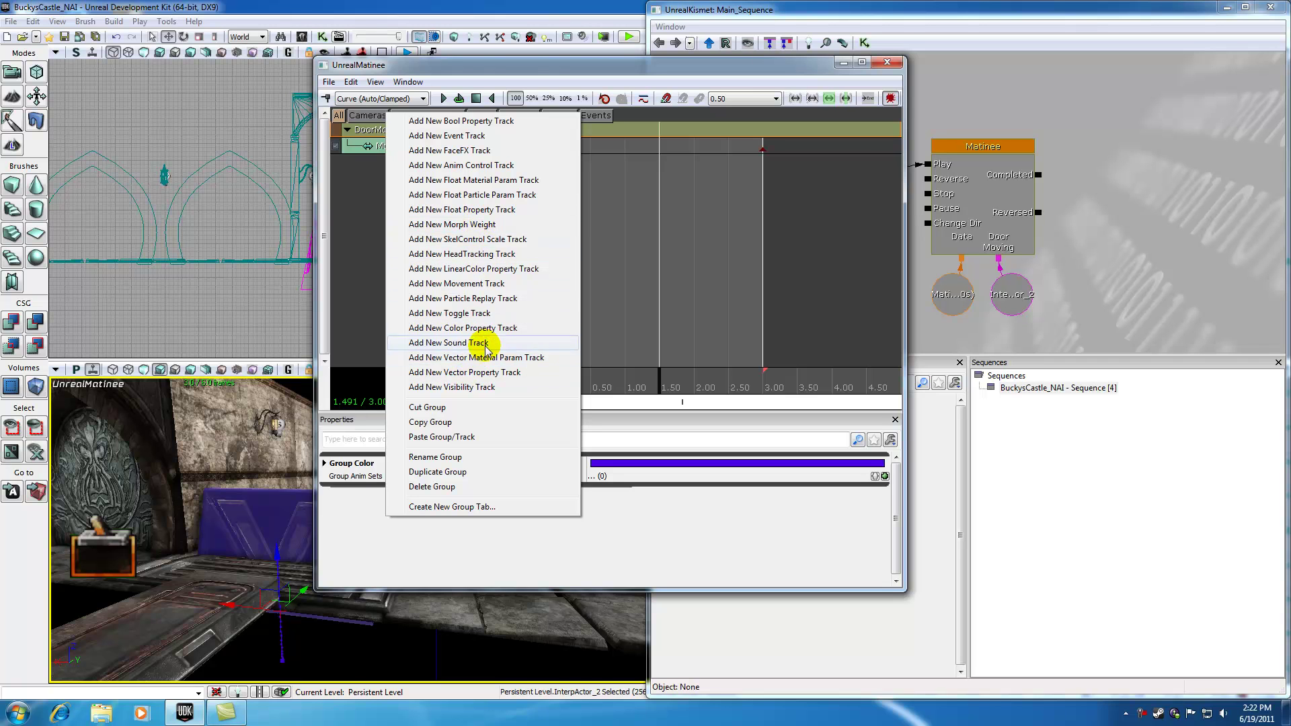
pyautogui.click(365, 211)
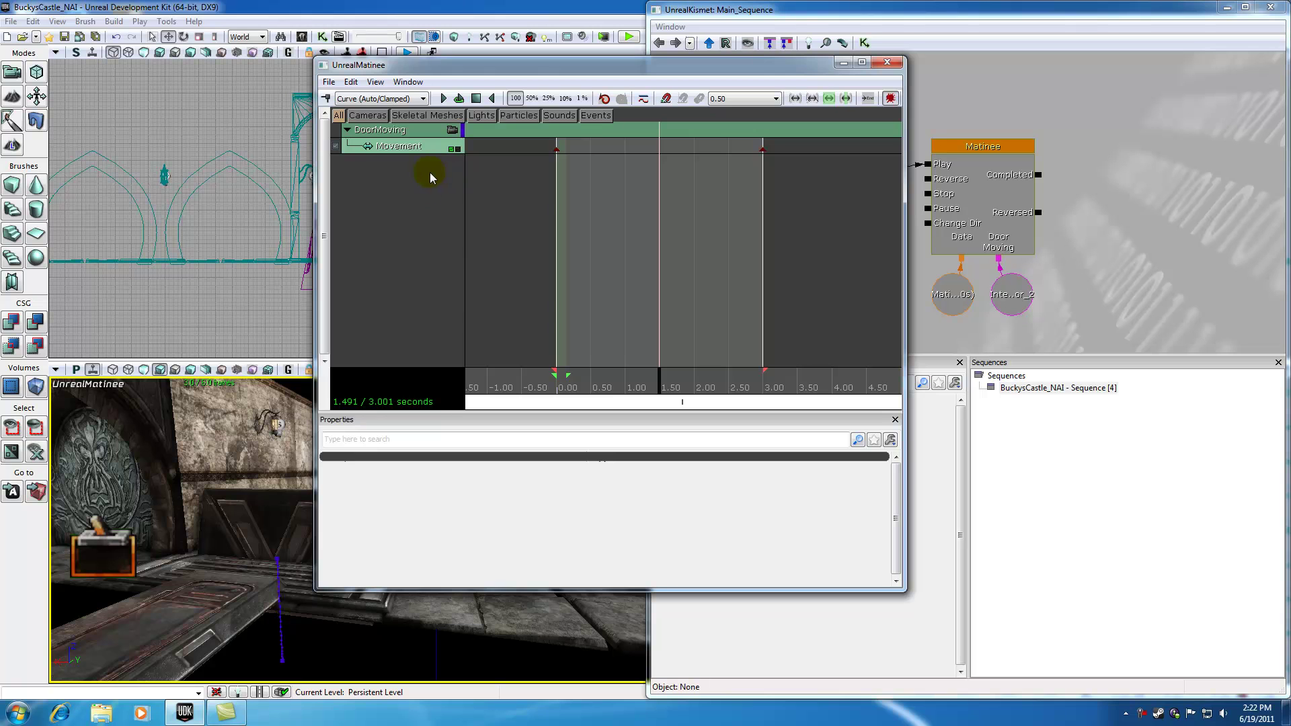
pyautogui.click(401, 132)
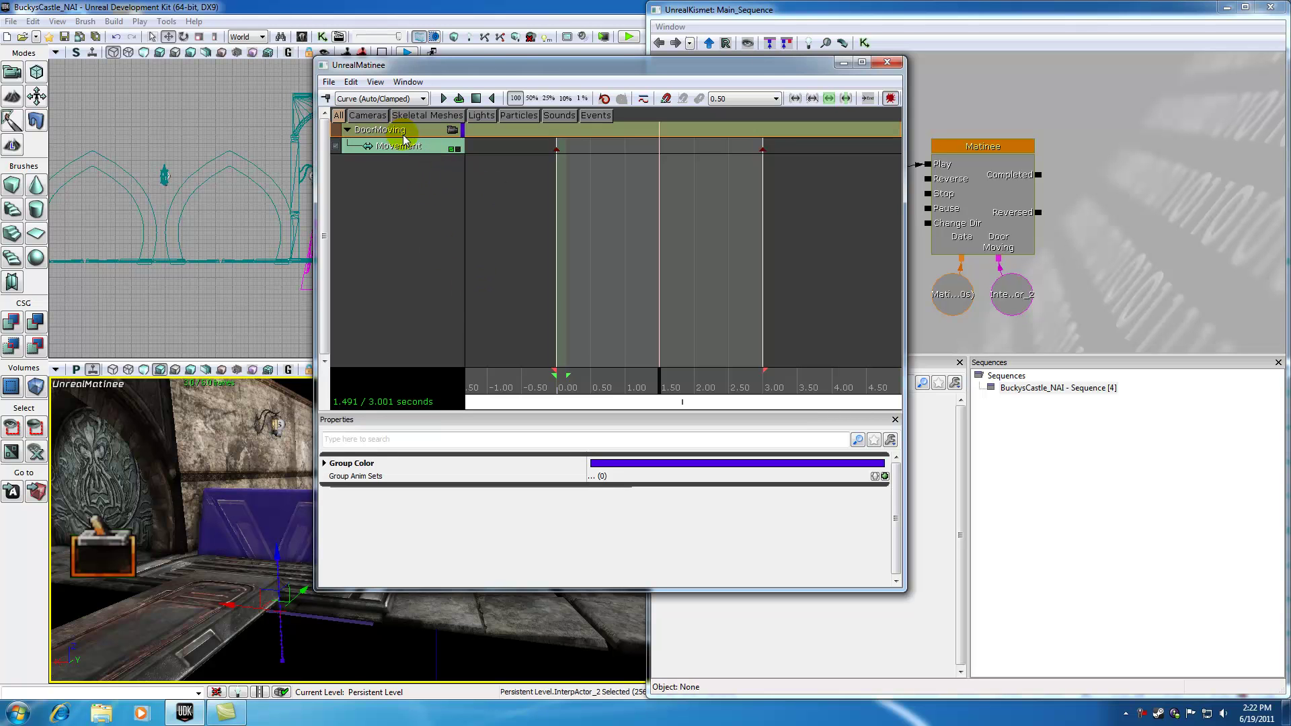
pyautogui.click(407, 146)
pyautogui.moveTo(903, 486); pyautogui.dragTo(905, 507)
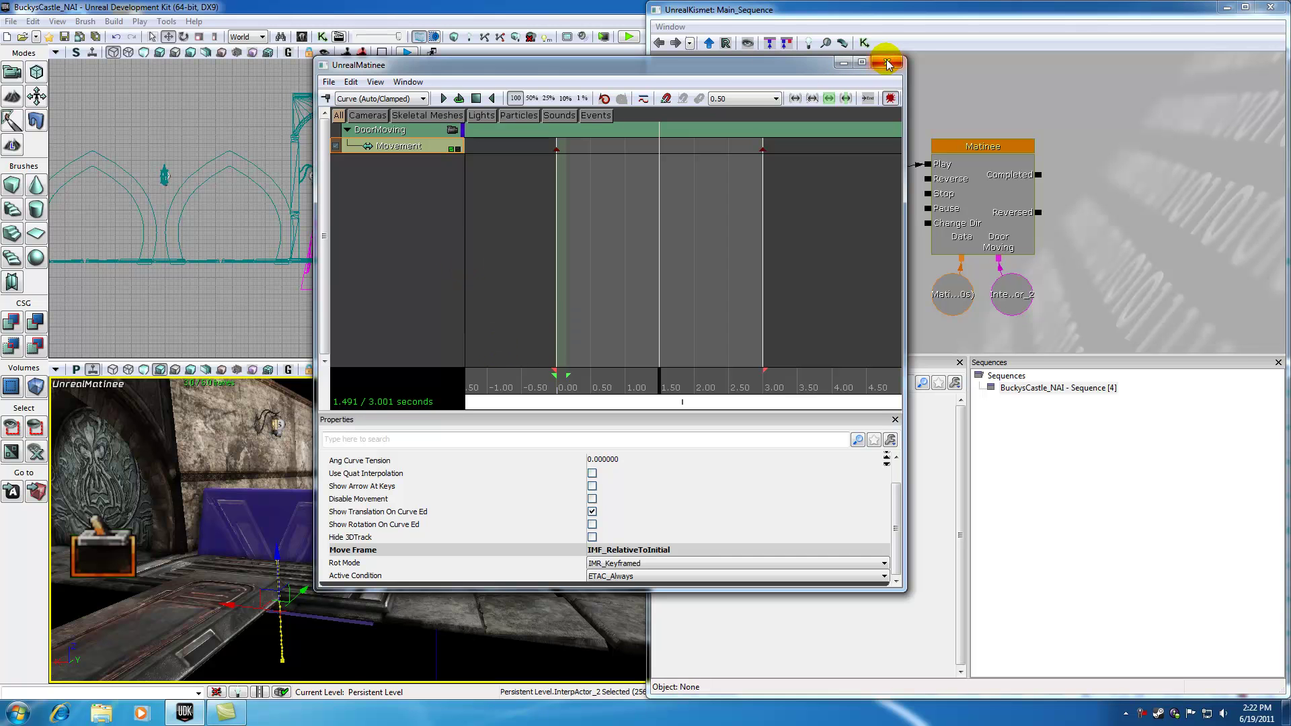
# Step: Scrub the door animation from about 1.5 s toward 3 seconds and select the 3.00 s key
pyautogui.moveTo(649, 69); pyautogui.dragTo(905, 102)
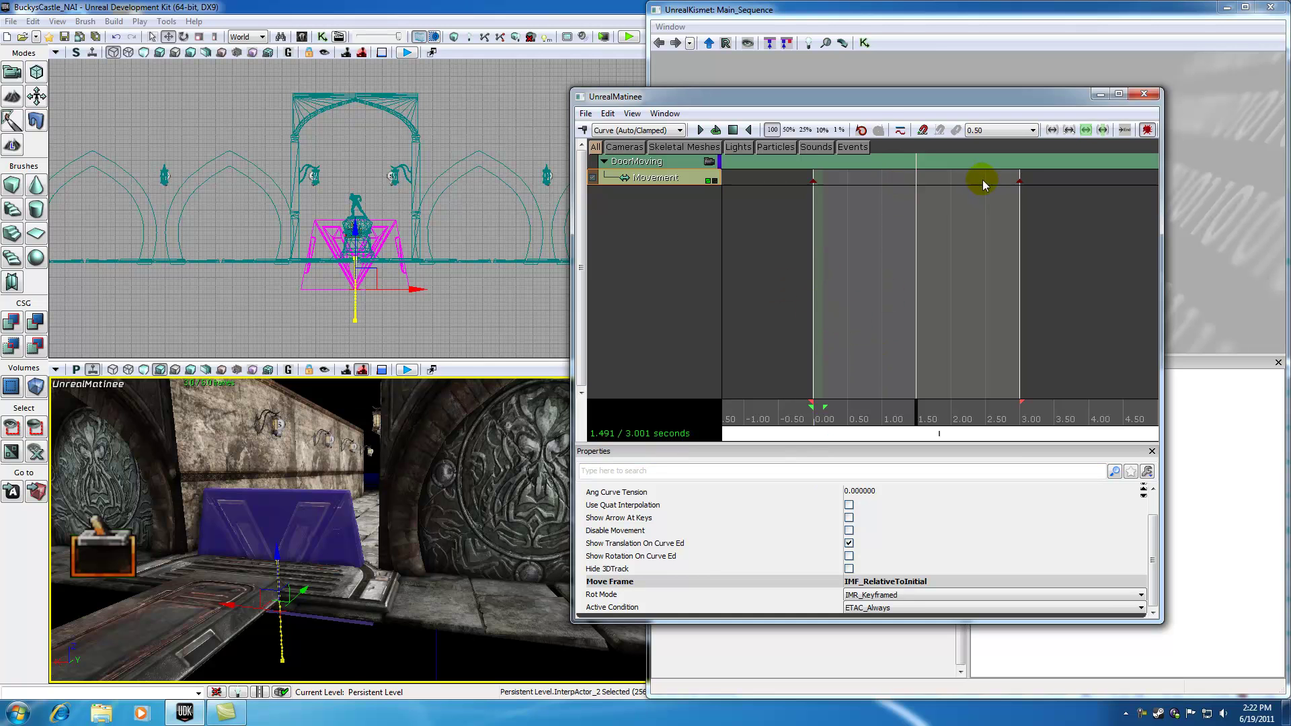
pyautogui.click(920, 410)
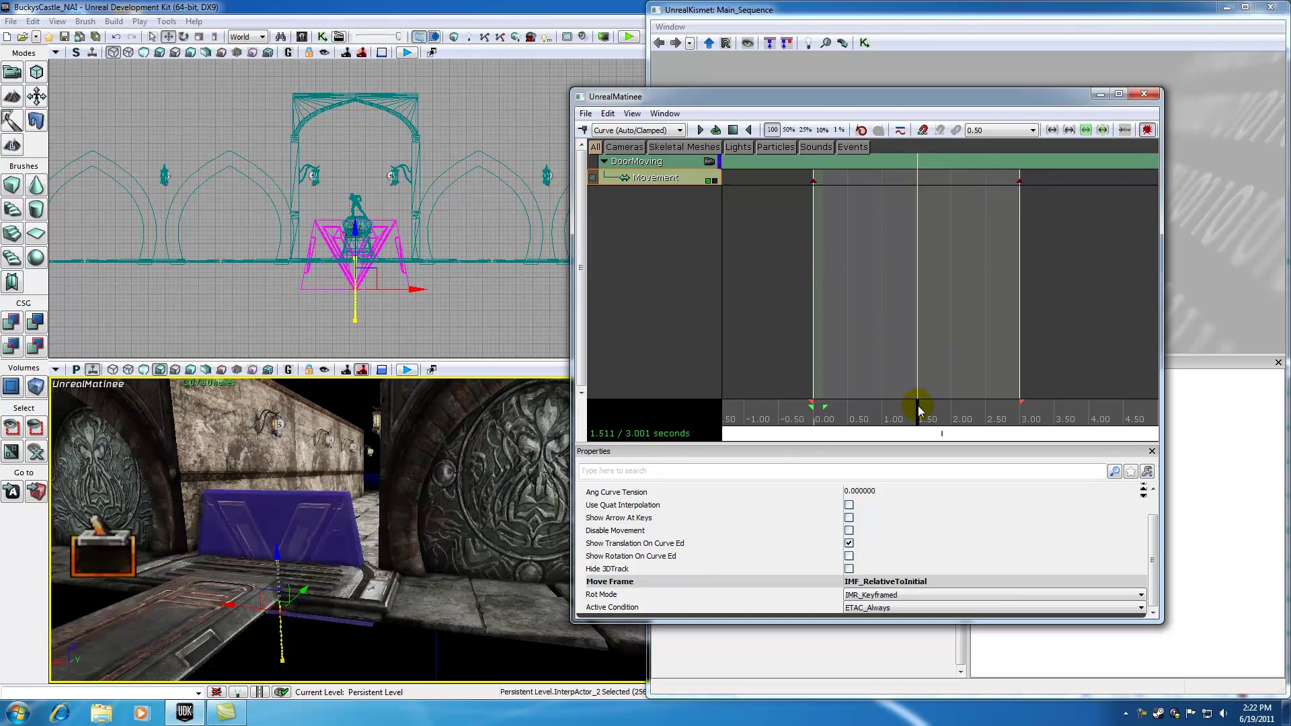
pyautogui.moveTo(920, 410); pyautogui.dragTo(1016, 415)
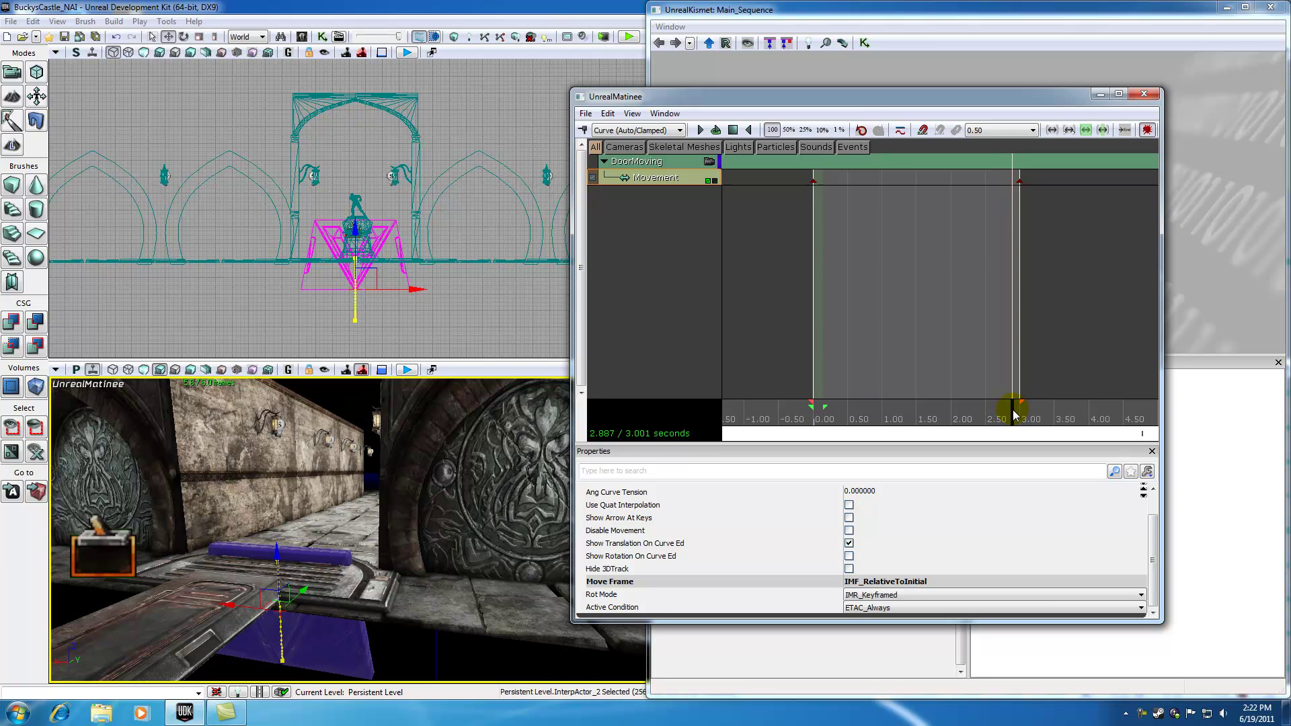
pyautogui.click(1020, 181)
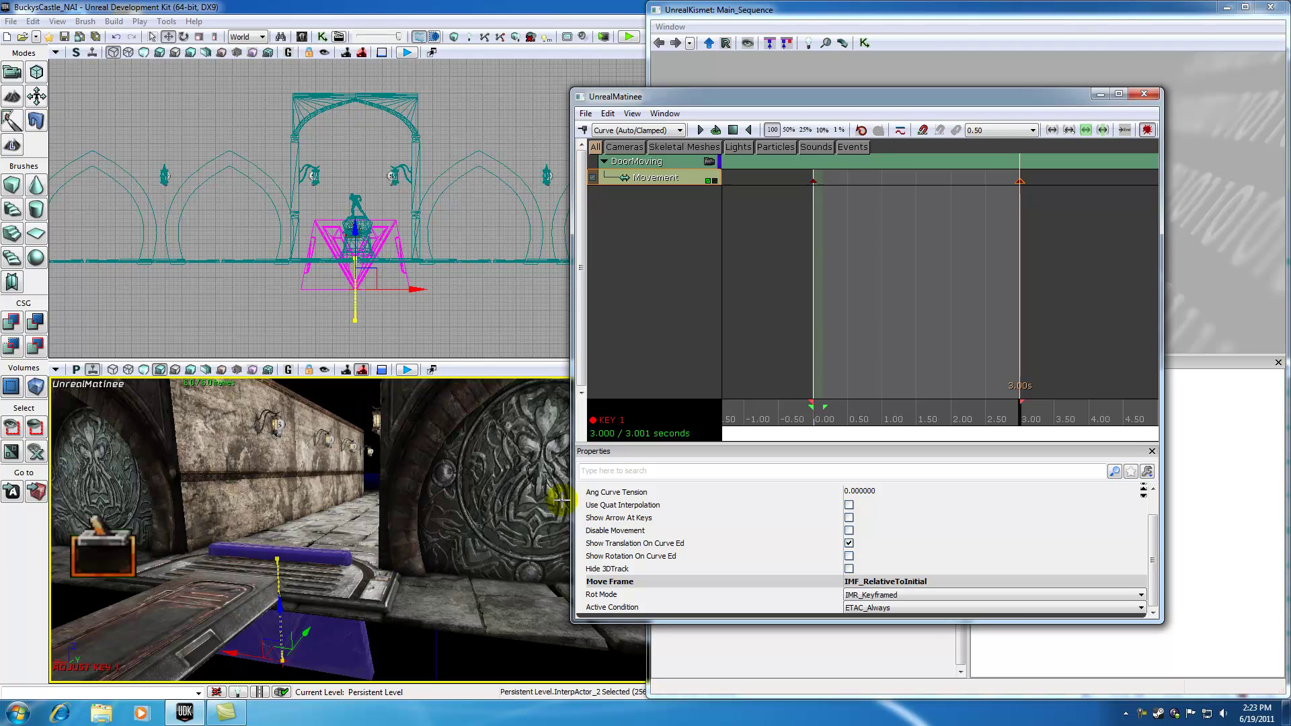
# Step: Check the lowered door at 2.936 s in the perspective view, then reselect the 3.00 s key
pyautogui.click(1017, 412)
pyautogui.moveTo(1018, 412); pyautogui.dragTo(1016, 412)
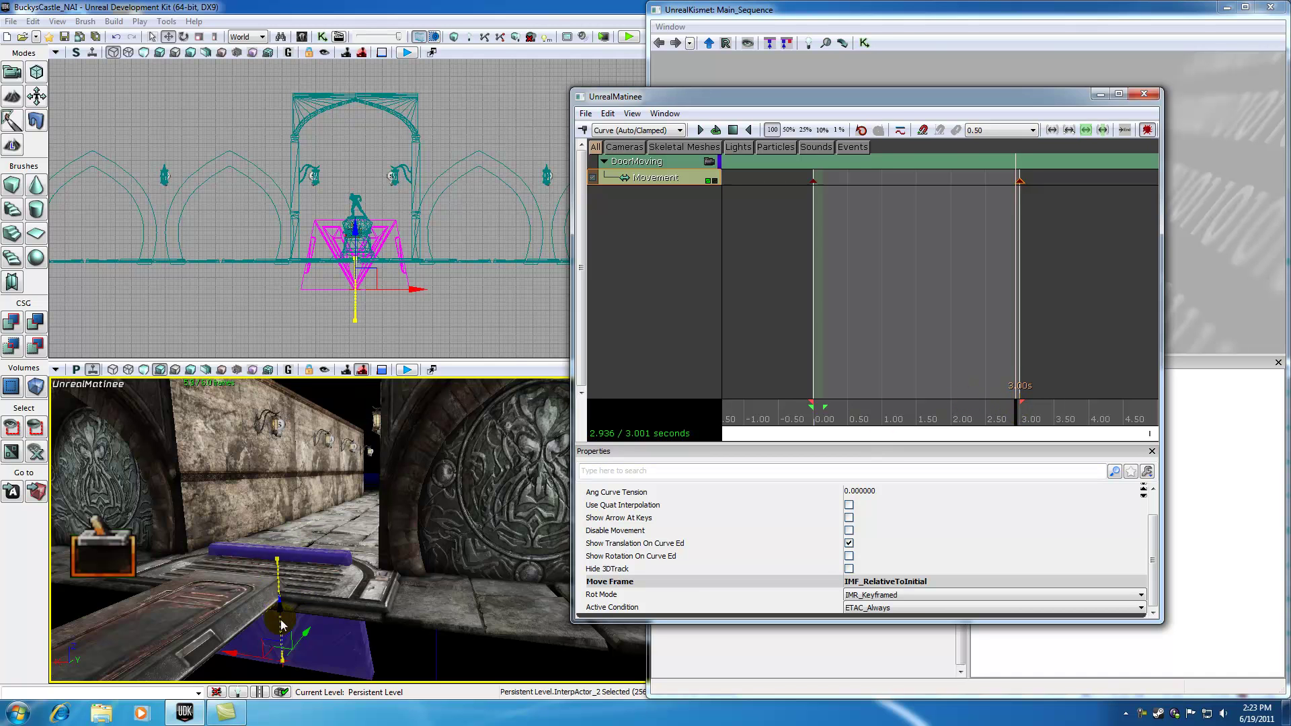
pyautogui.moveTo(281, 609); pyautogui.dragTo(290, 585, button='right')
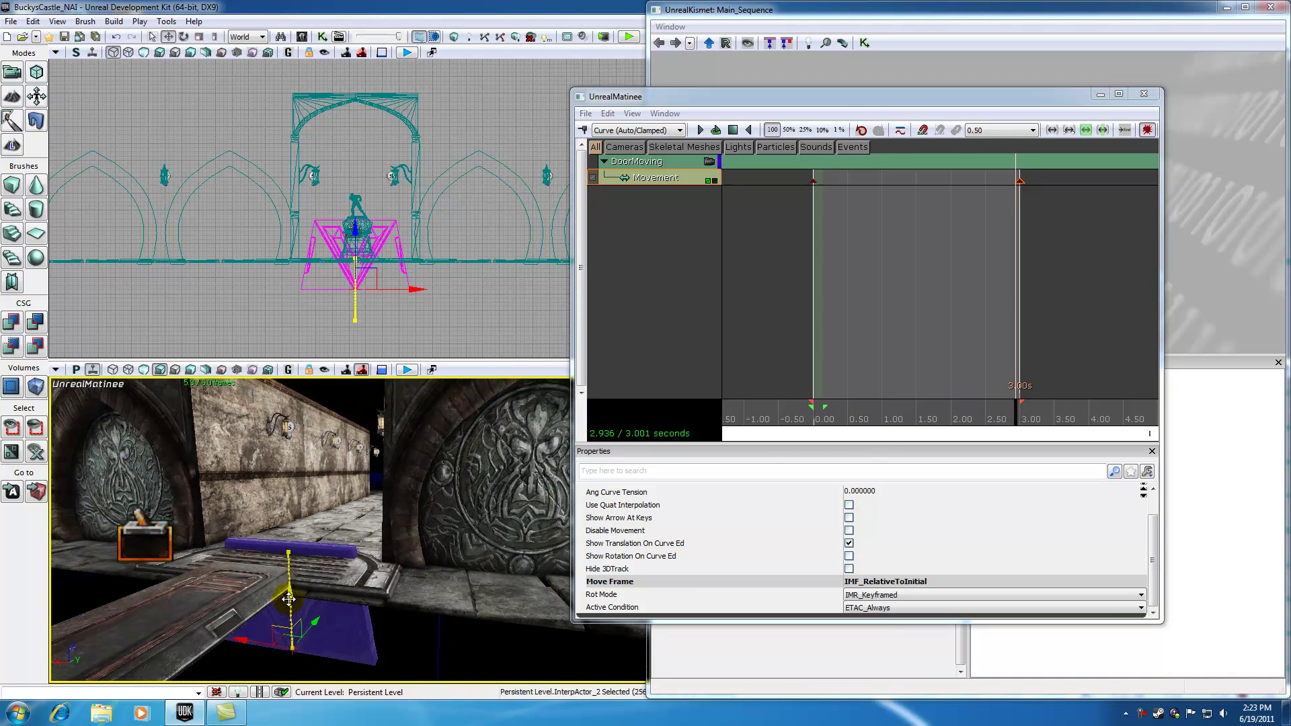
pyautogui.moveTo(289, 586); pyautogui.dragTo(290, 615)
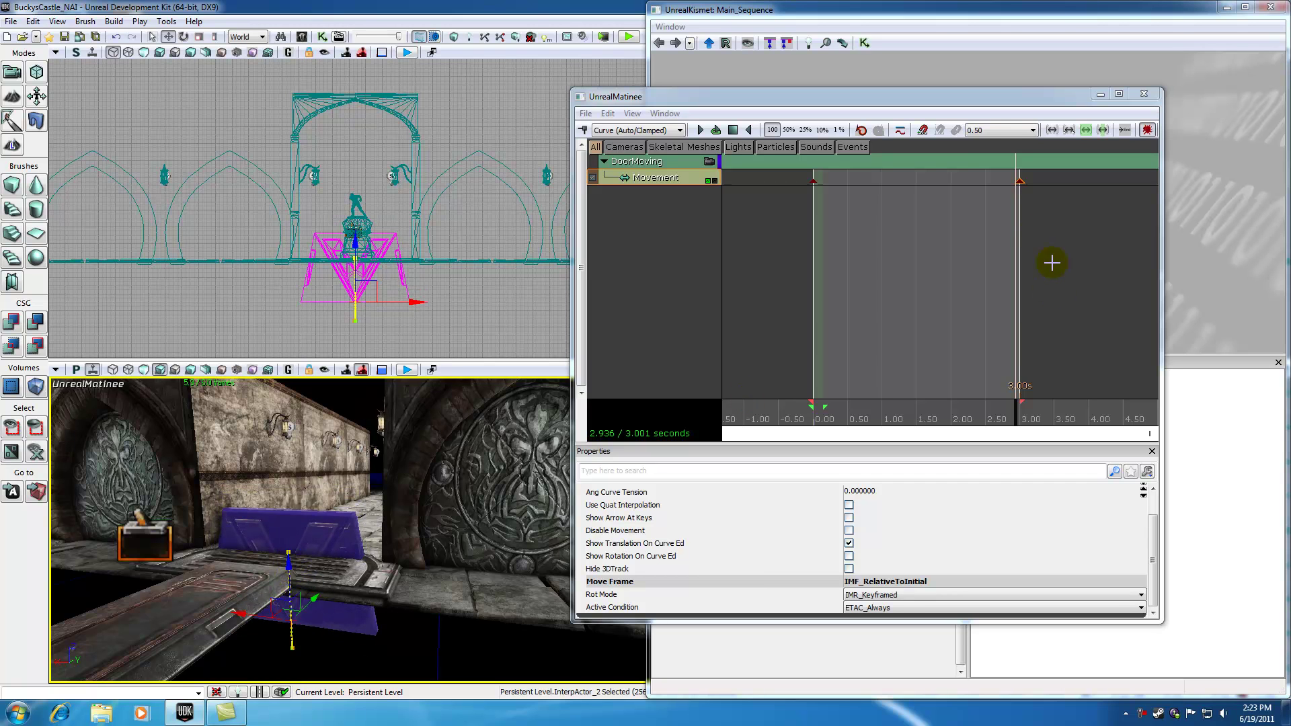
pyautogui.click(1019, 182)
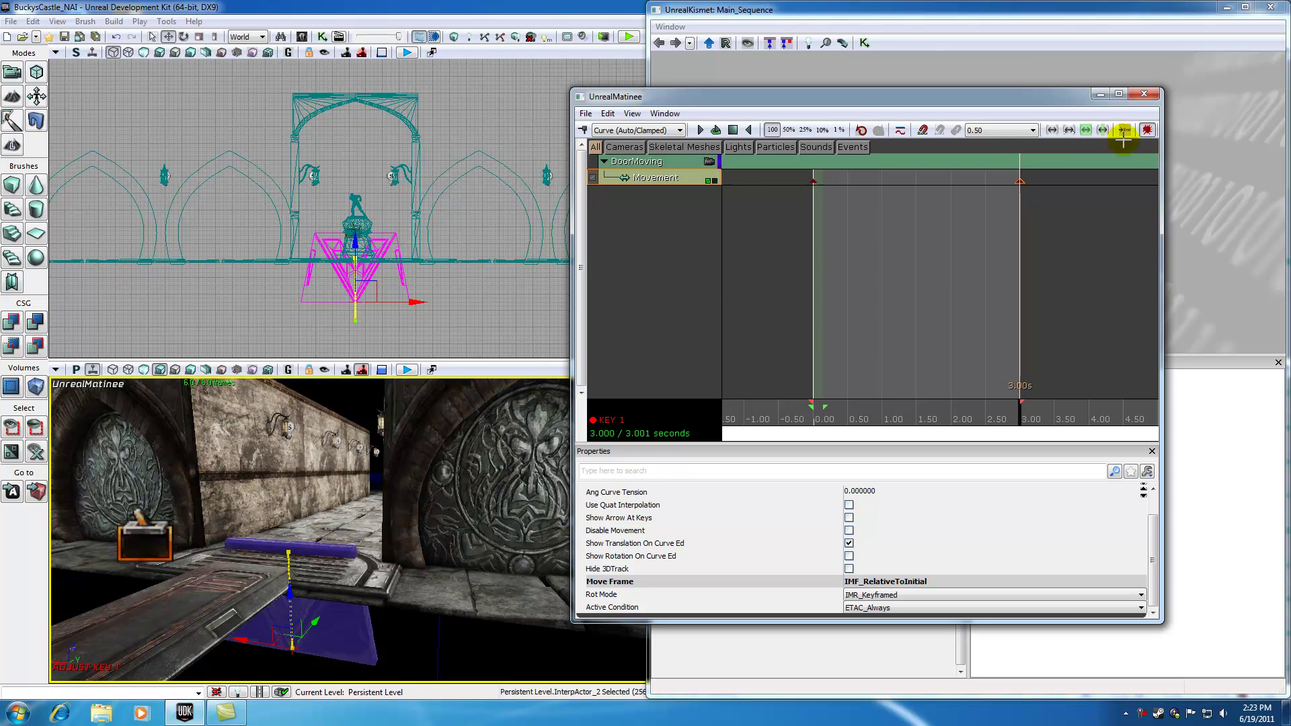
# Step: Close UnrealMatinee and UnrealKismet and pull the perspective view back from the door
pyautogui.click(1146, 95)
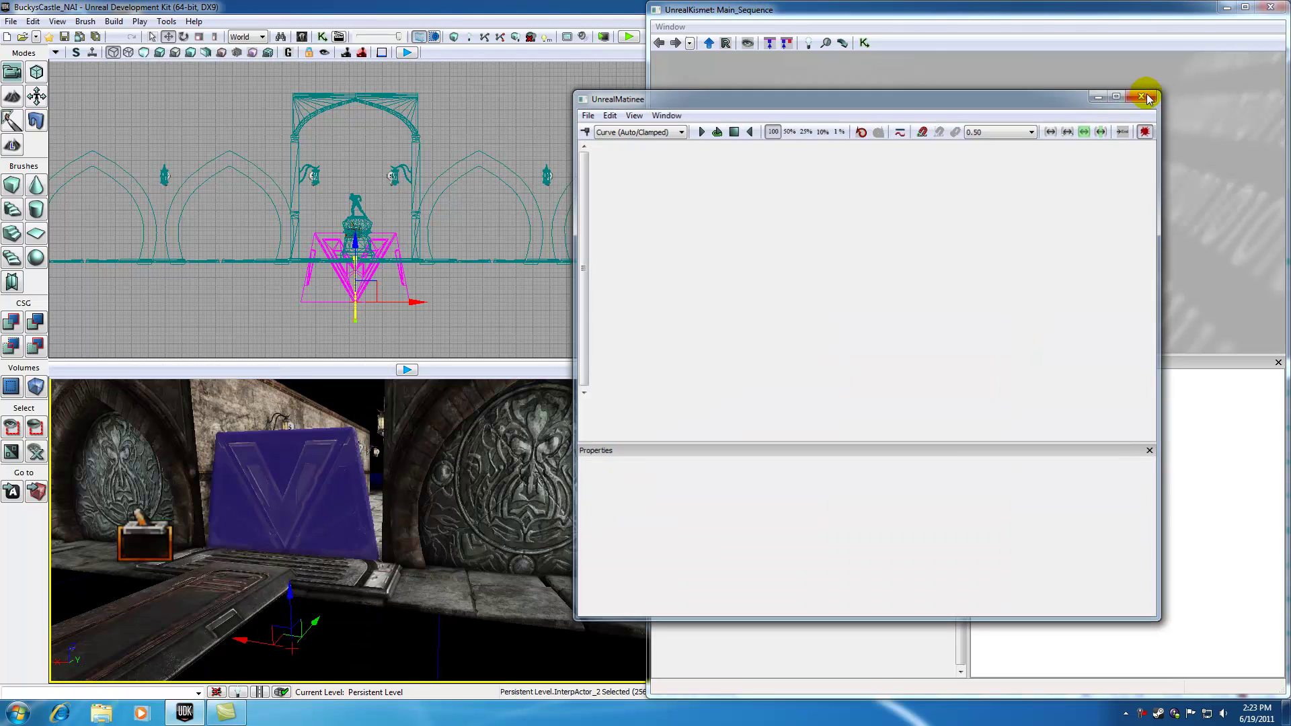
pyautogui.click(1271, 7)
pyautogui.moveTo(204, 545); pyautogui.dragTo(189, 602)
# Step: Play the level from the floor spot and walk up the ramp toward the arch
pyautogui.rightClick(125, 637)
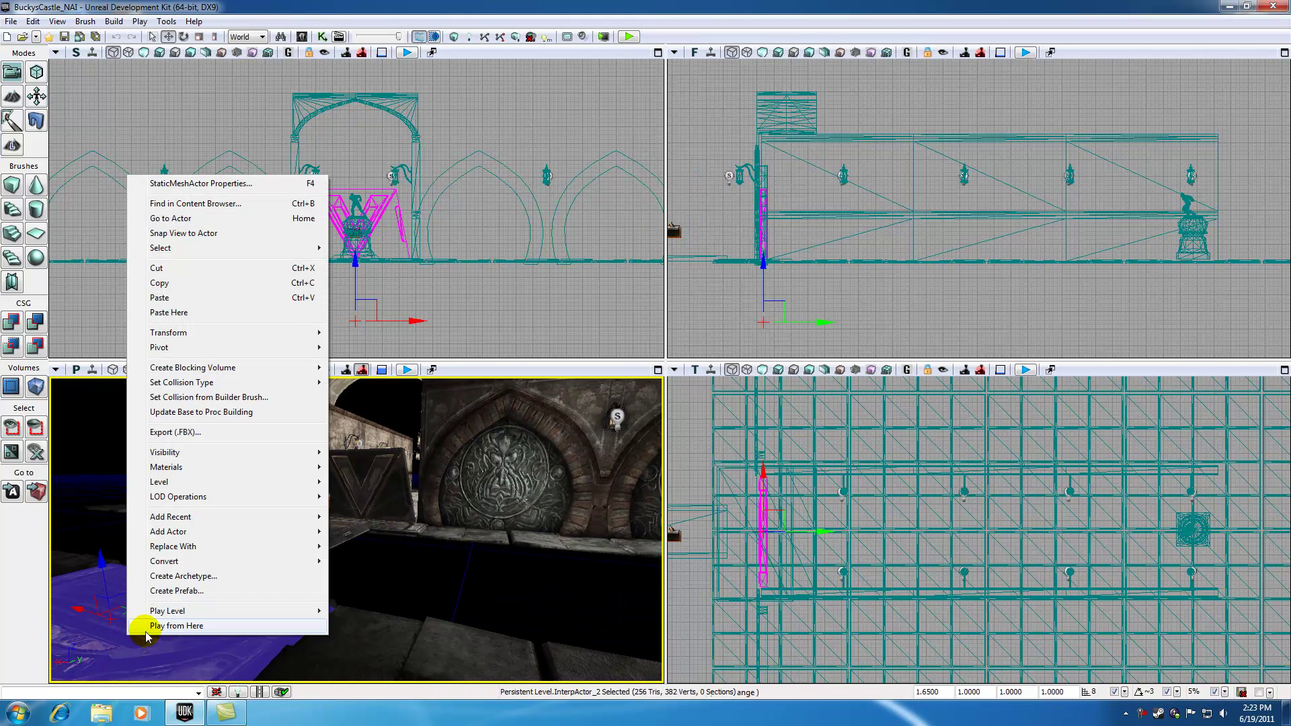
pyautogui.click(150, 631)
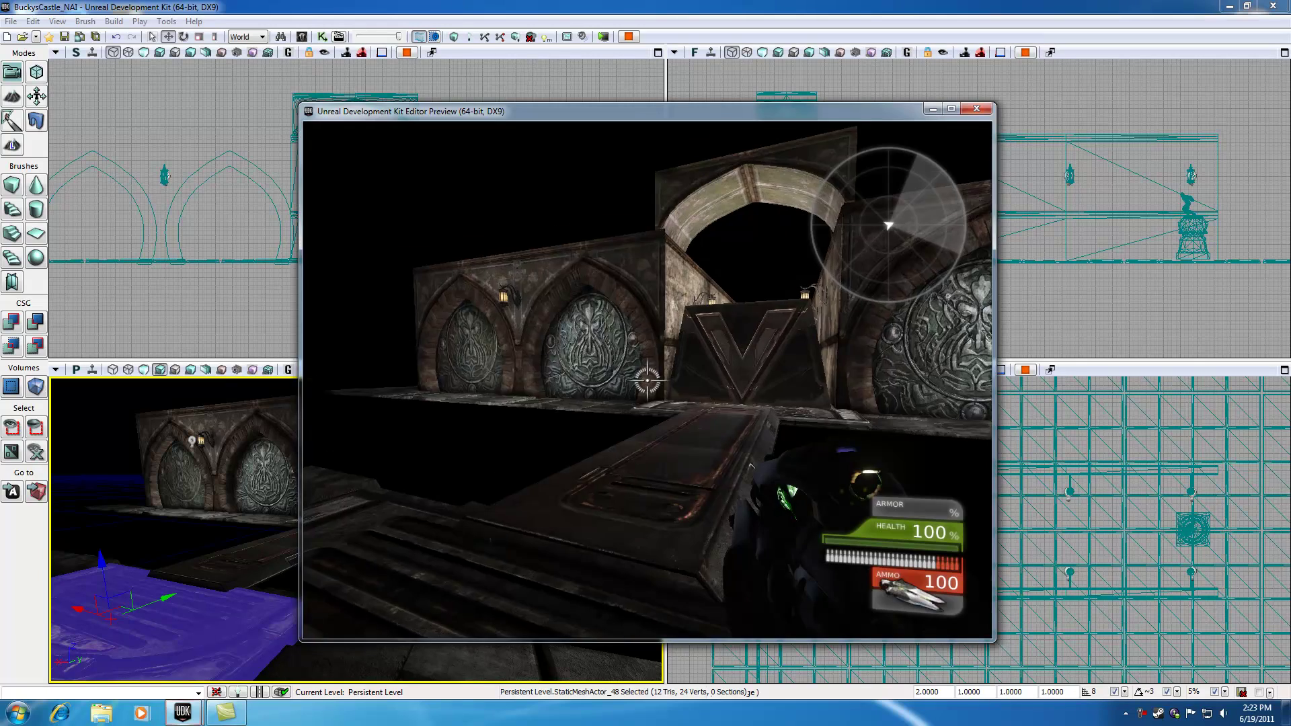
pyautogui.press('w')
pyautogui.press('w')
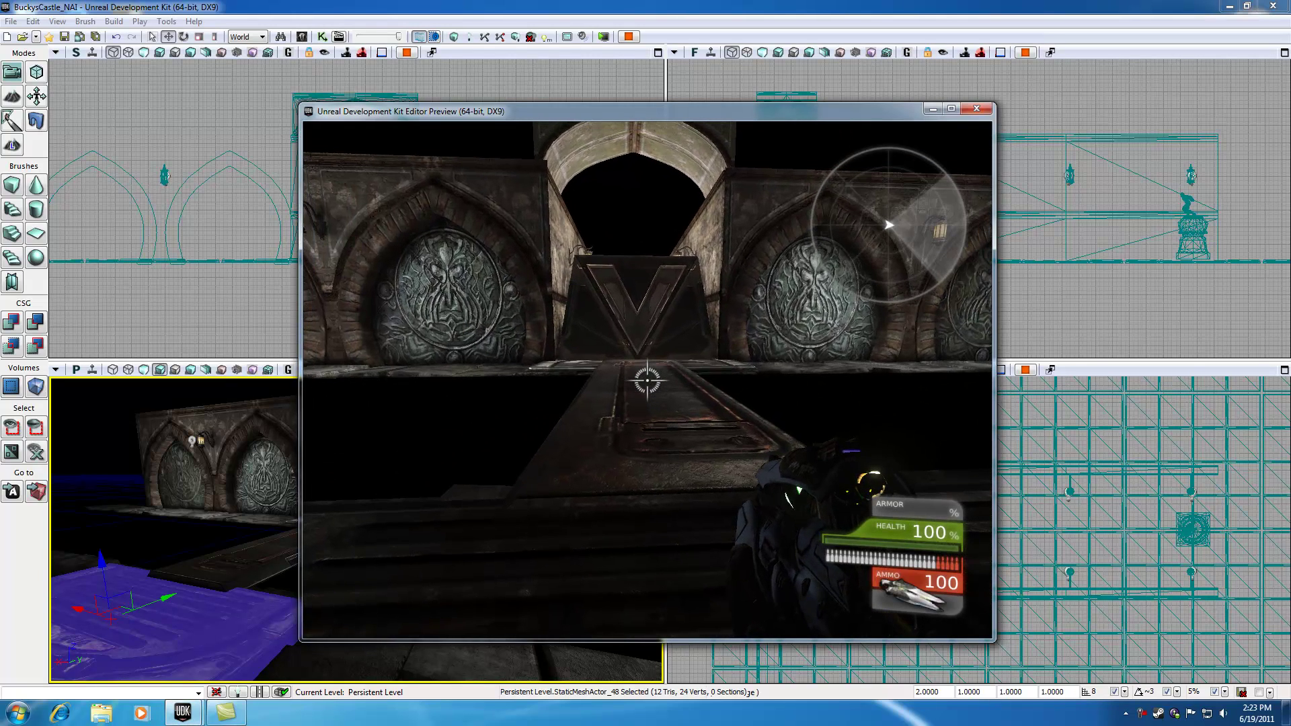
pyautogui.press('w')
pyautogui.press('w')
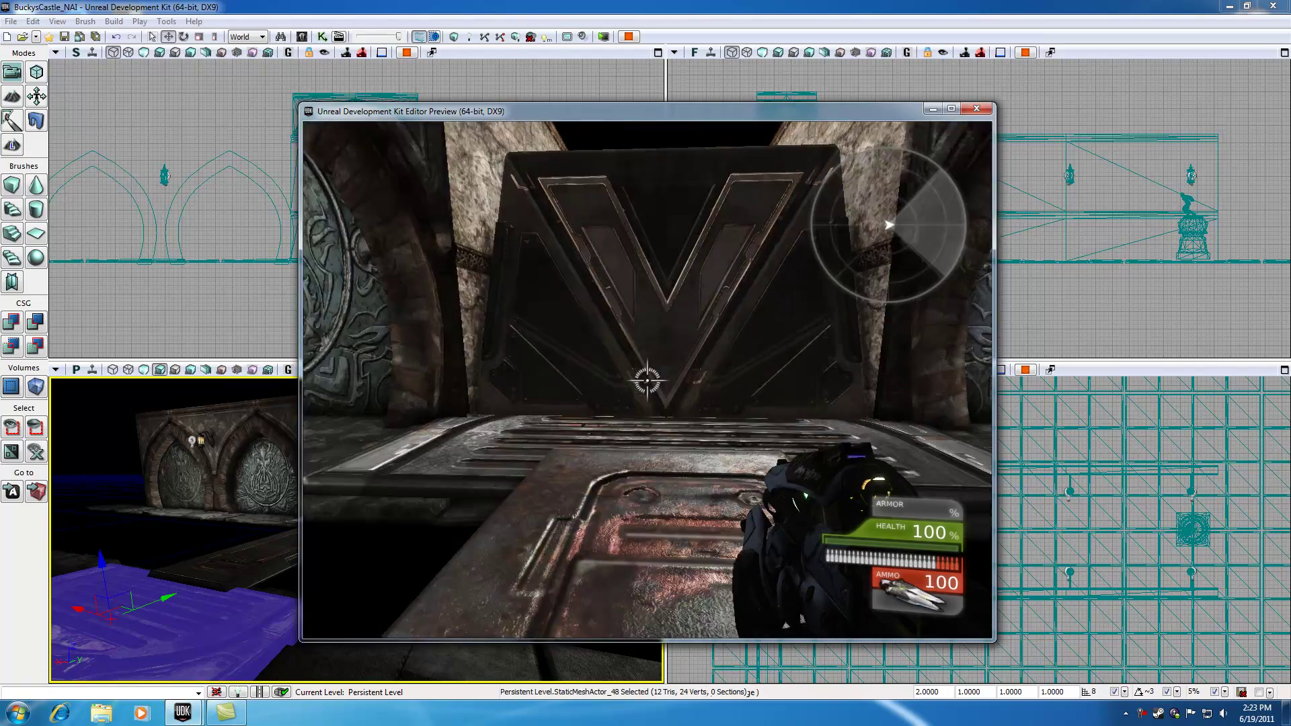
pyautogui.press('w')
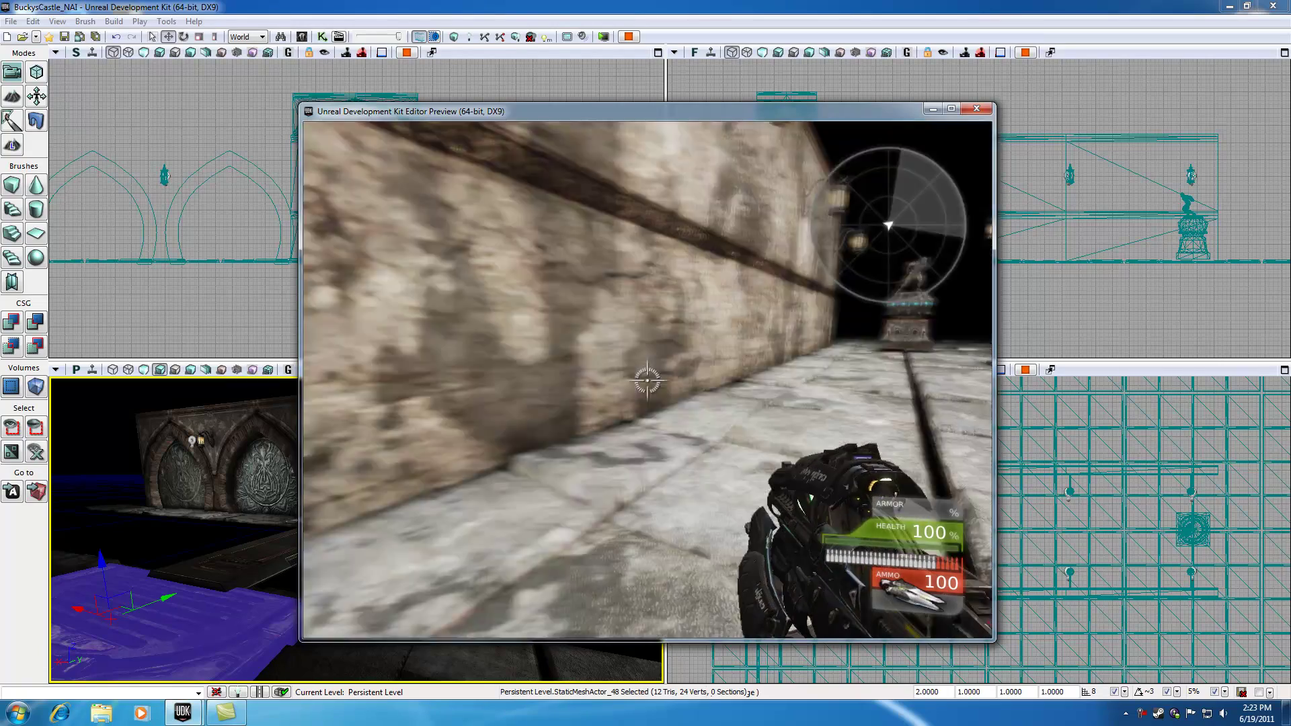
pyautogui.press('w')
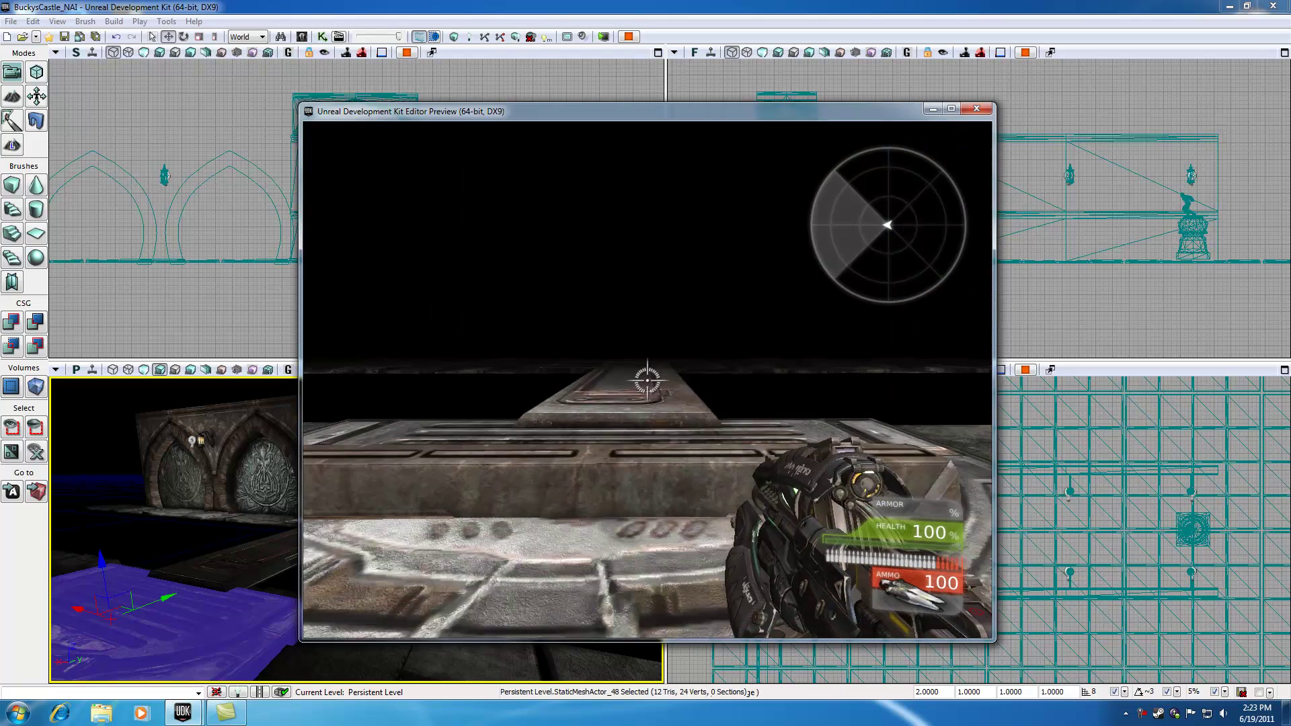
# Step: End the preview and select the V-marked door InterpActor_2 in the perspective viewport
pyautogui.press('Escape')
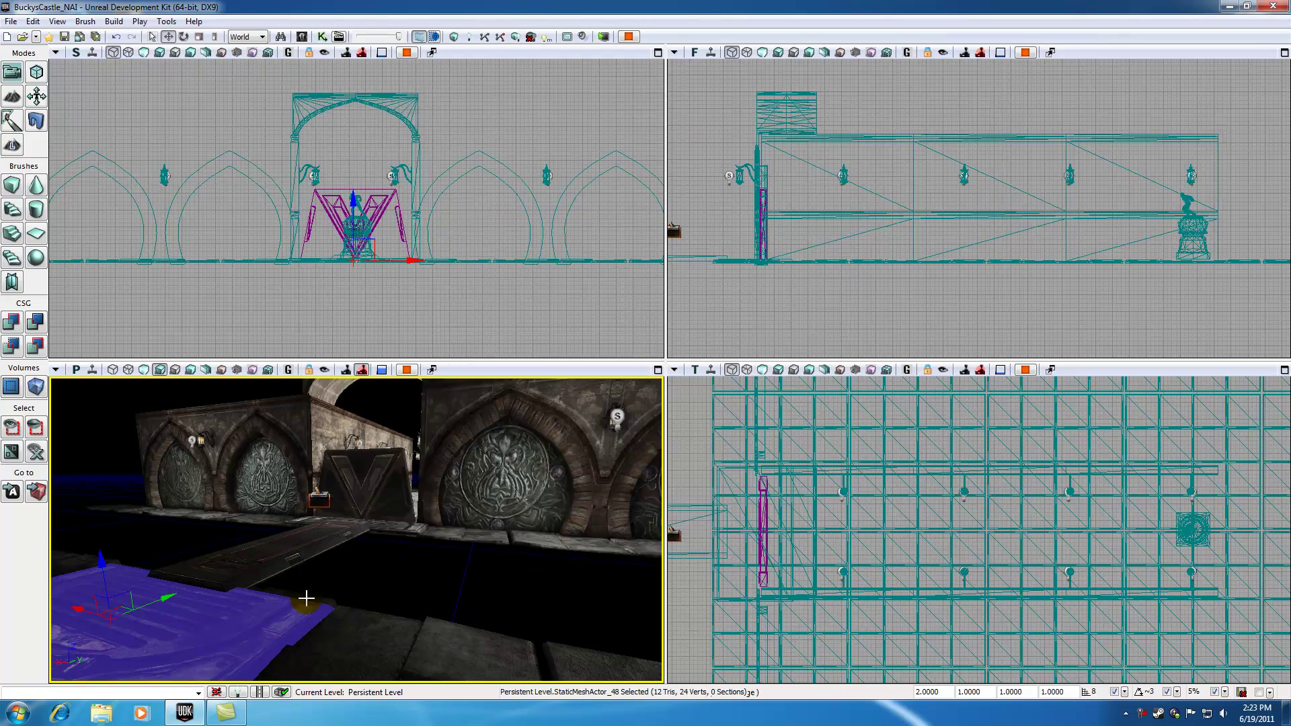
pyautogui.moveTo(381, 582)
pyautogui.mouseDown()
pyautogui.moveTo(363, 551)
pyautogui.moveTo(390, 585)
pyautogui.mouseUp()
pyautogui.click(394, 536)
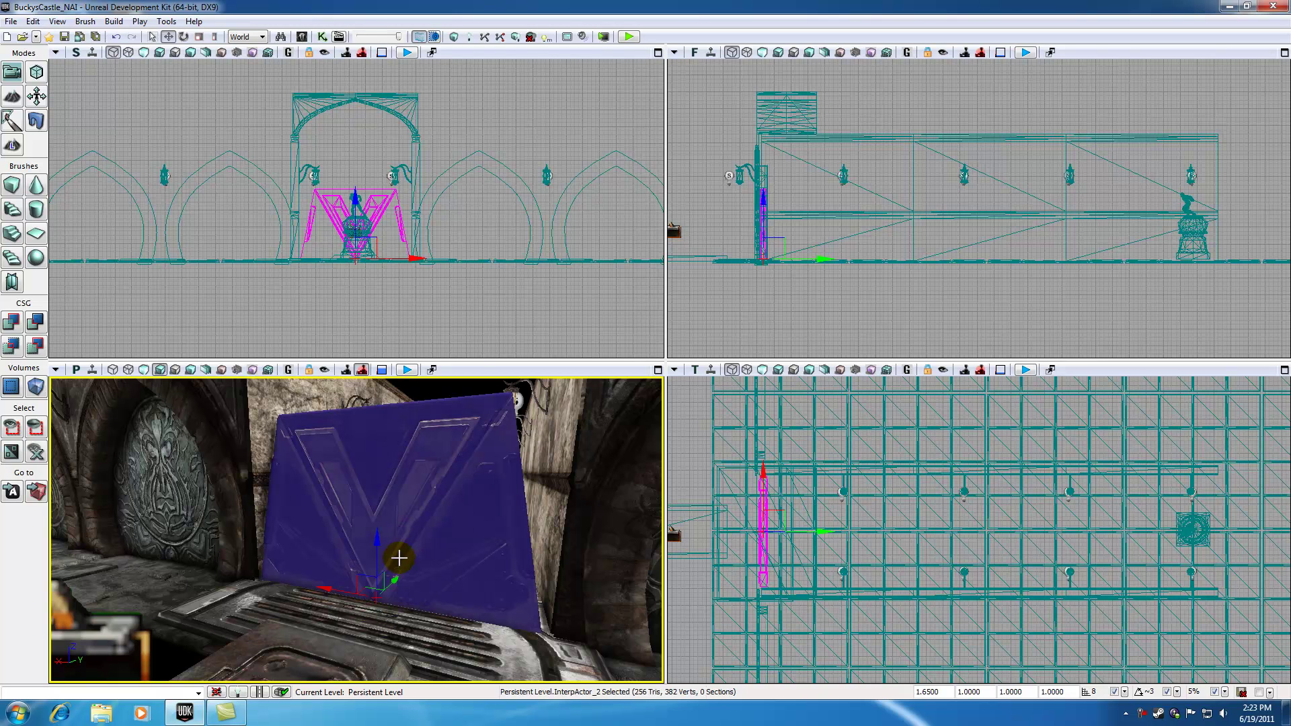
pyautogui.moveTo(418, 628); pyautogui.dragTo(443, 601)
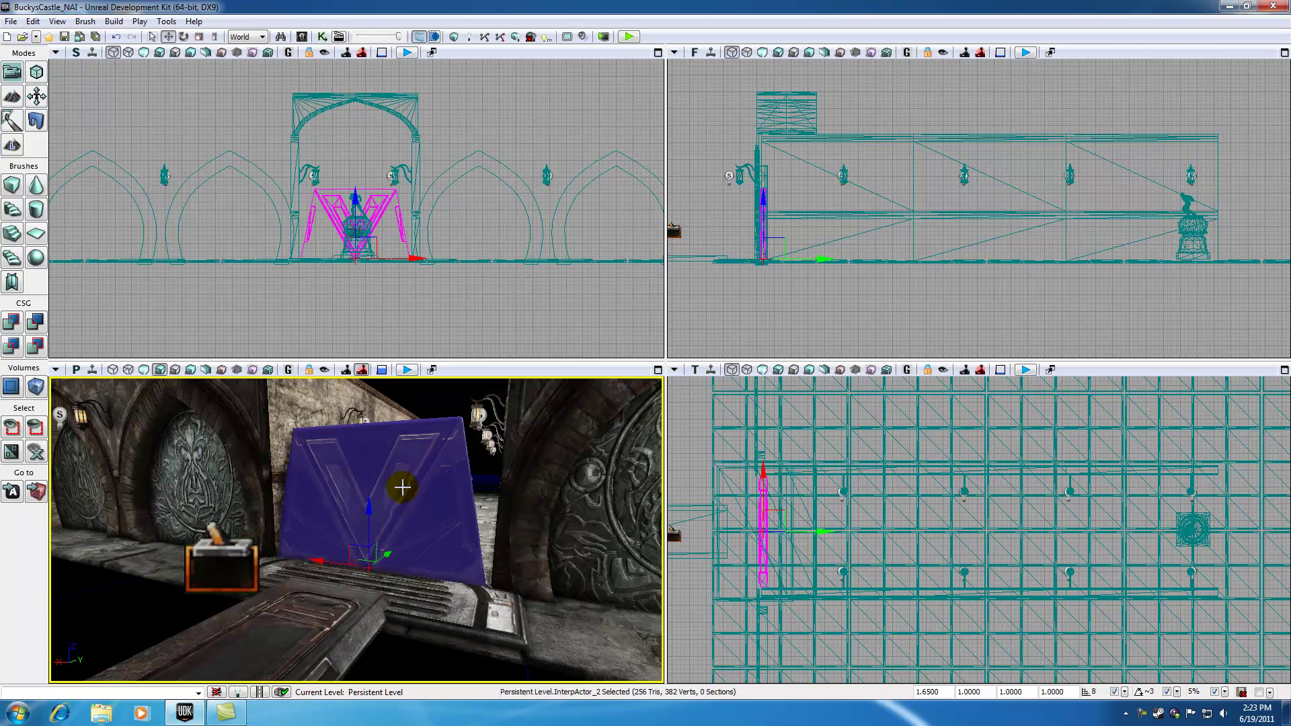
# Step: Set InterpActor_2's Collision Type to COLLIDE_BlockAll, then close its properties and deselect it
pyautogui.doubleClick(401, 527)
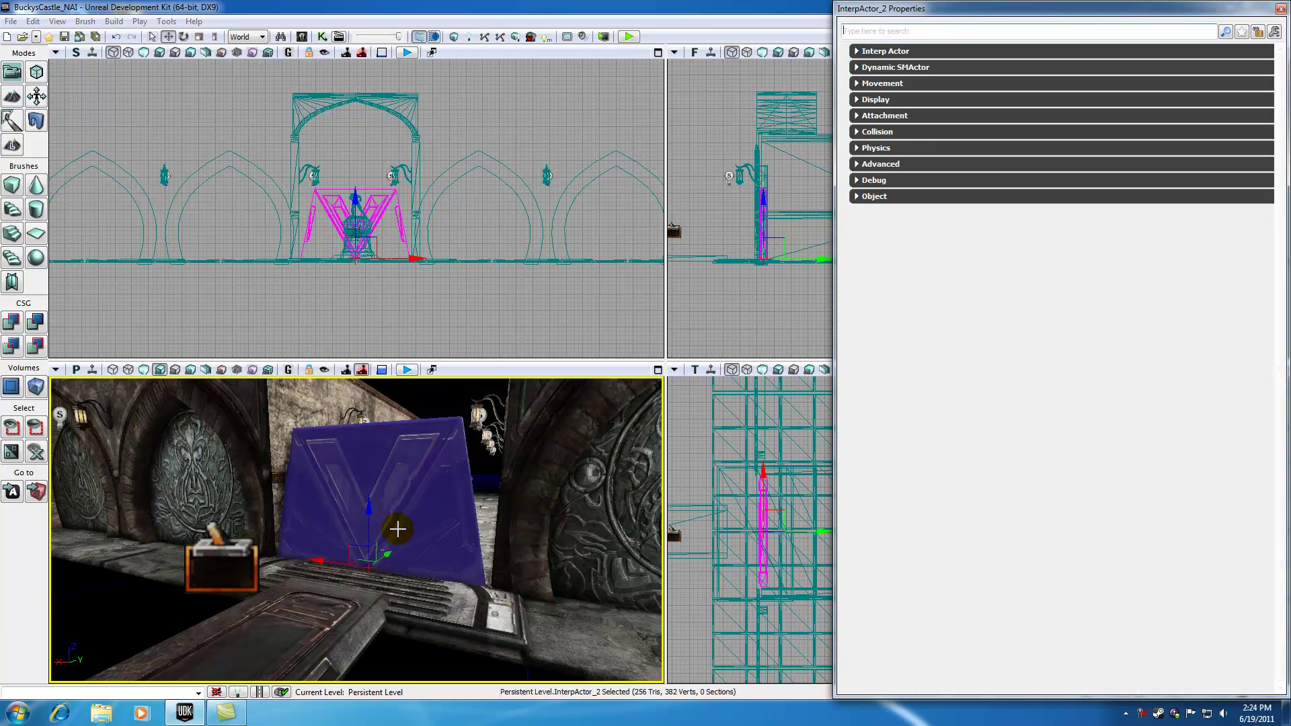
pyautogui.click(857, 131)
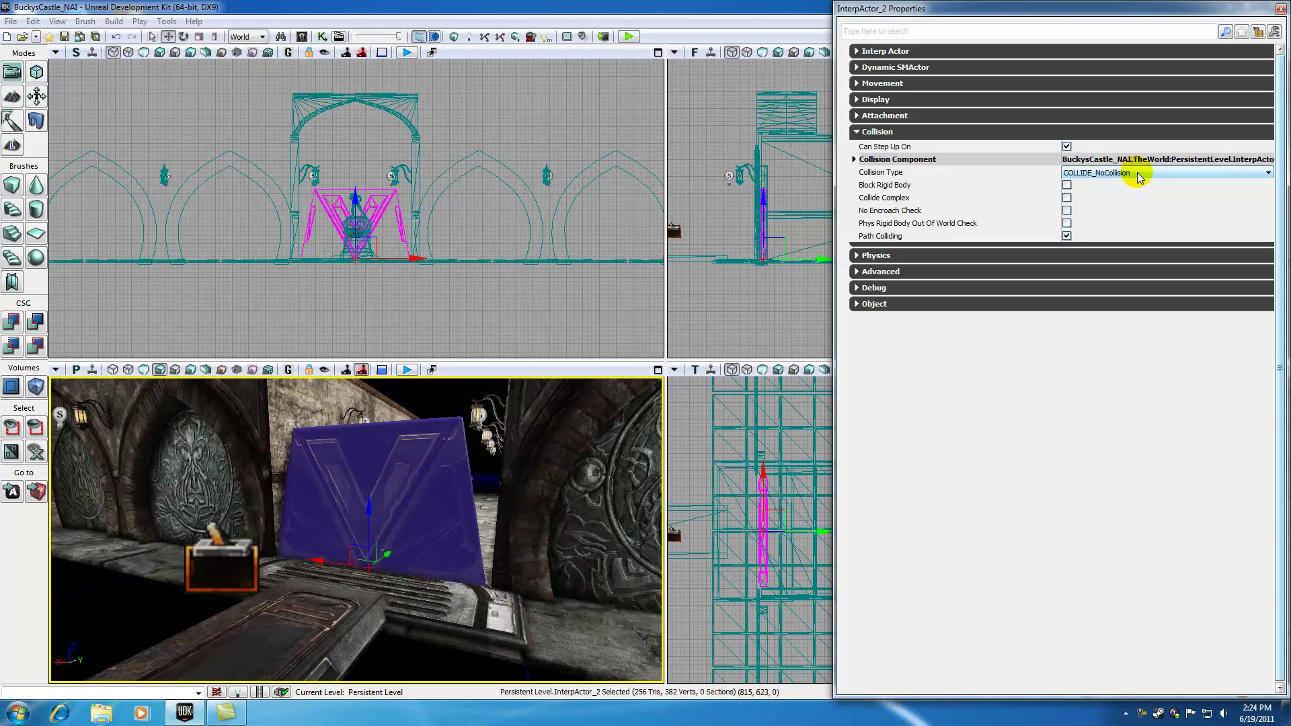
pyautogui.click(1269, 173)
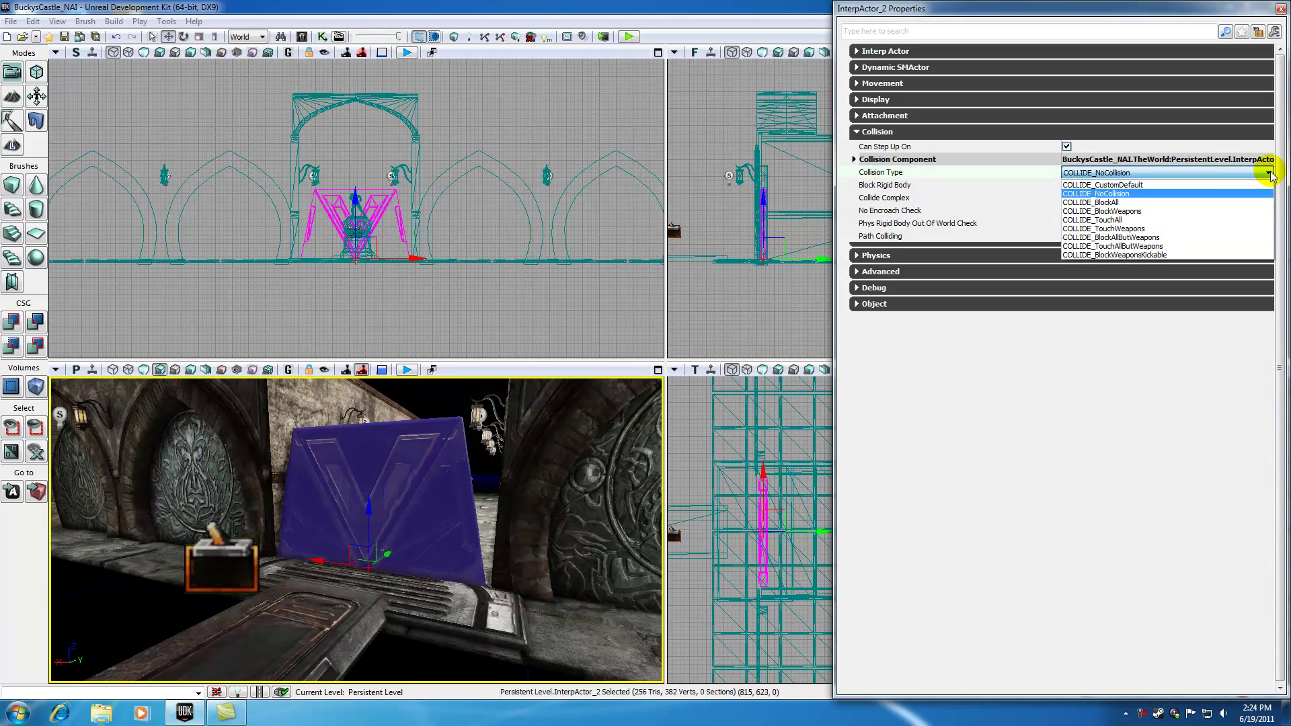
pyautogui.click(1107, 202)
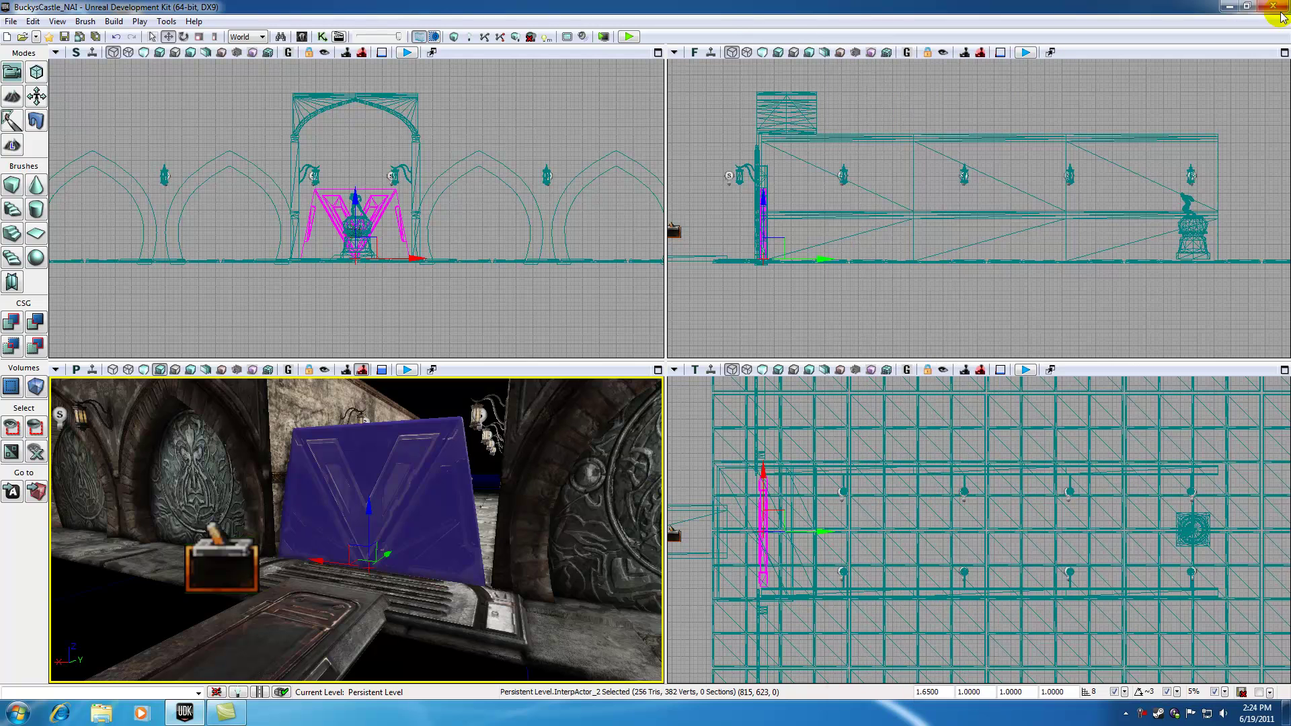
pyautogui.click(1280, 10)
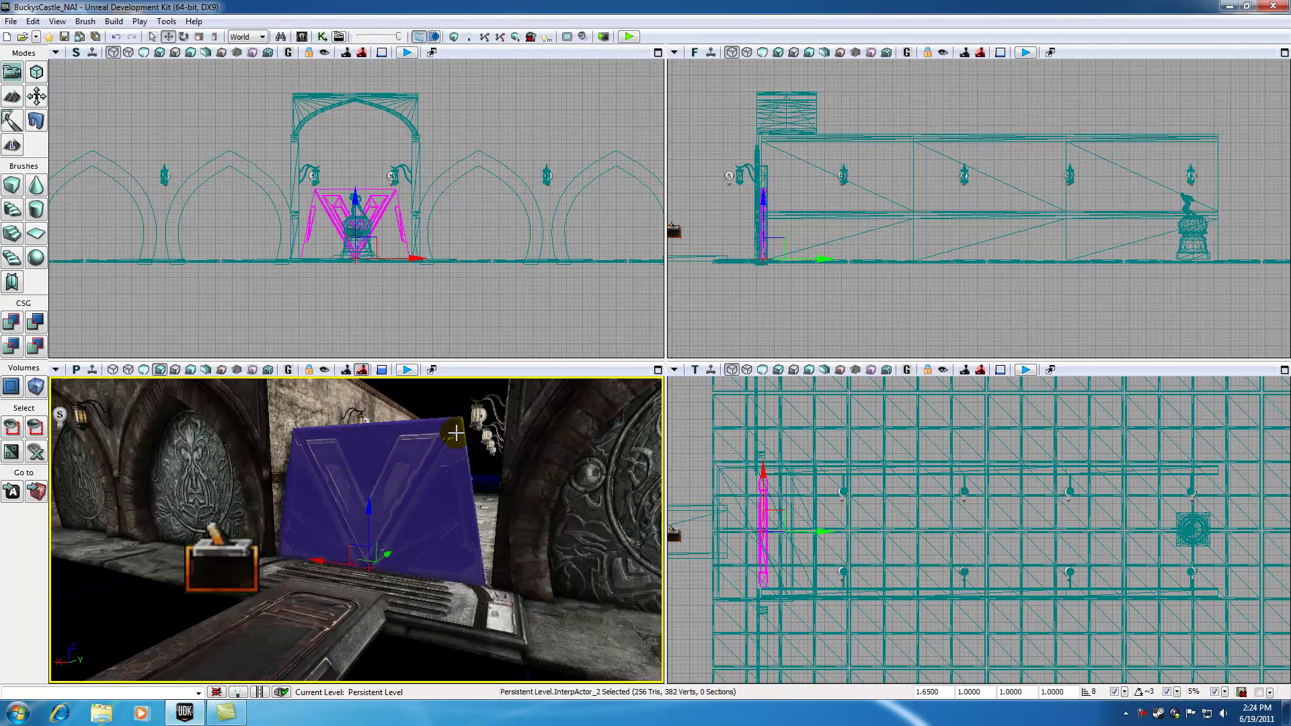
pyautogui.click(446, 395)
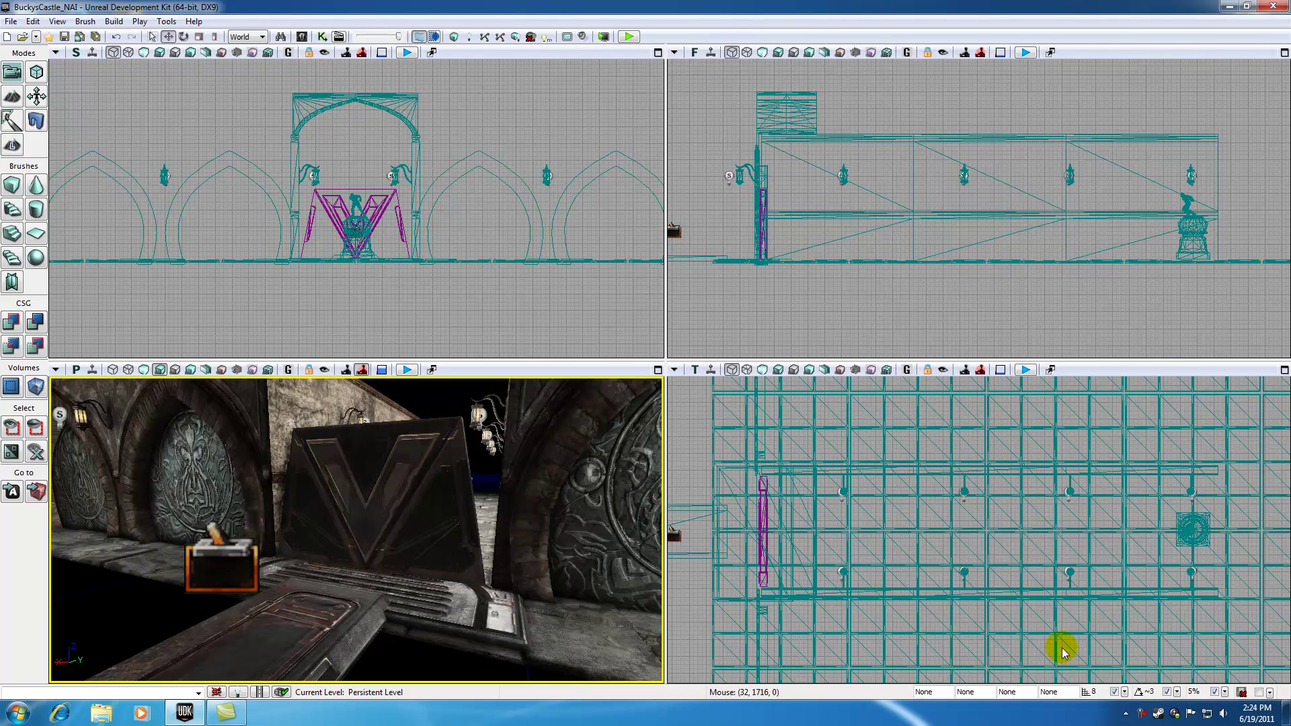
pyautogui.rightClick(1146, 718)
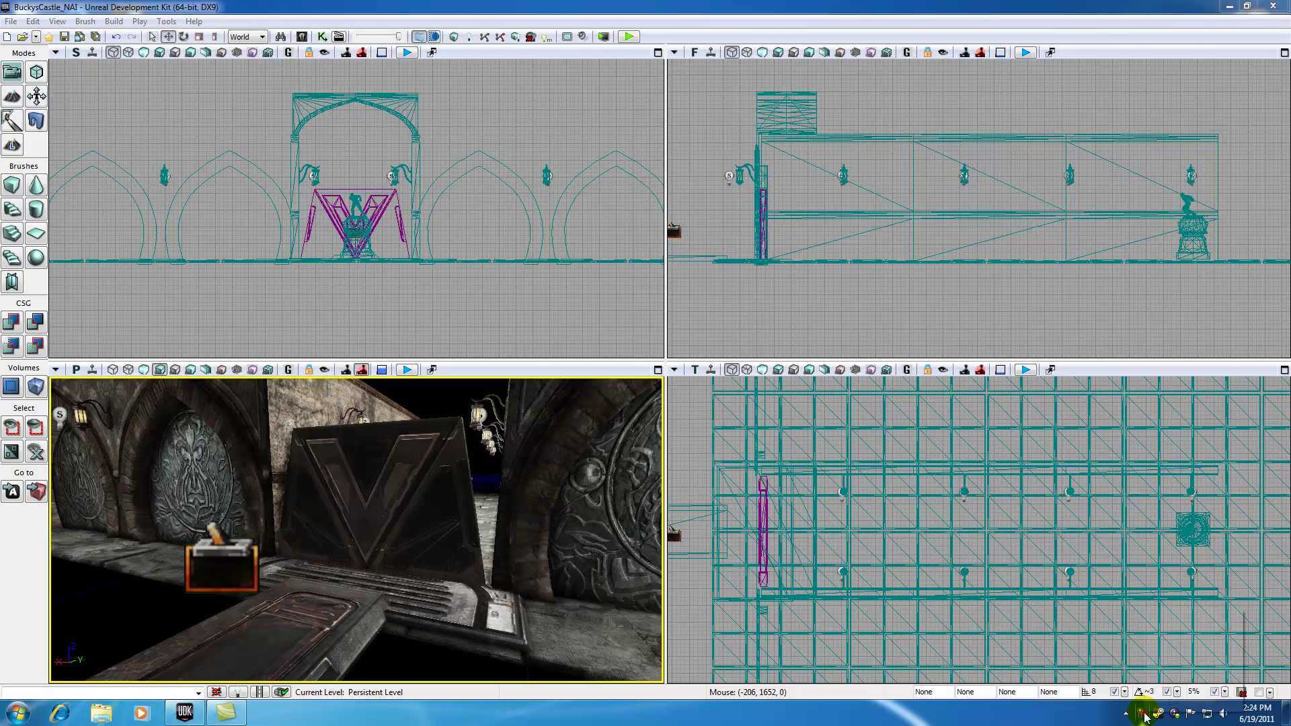